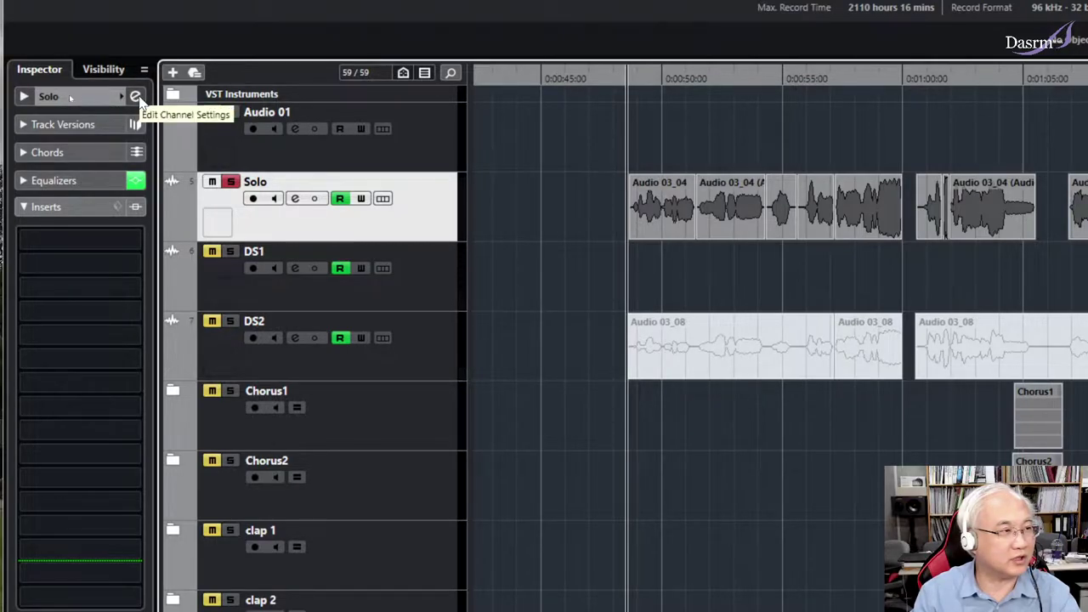
# Open the Solo track's channel settings and look over its equalizer curve, channel strip modules and Noise Gate module choices.
pyautogui.click(137, 98)
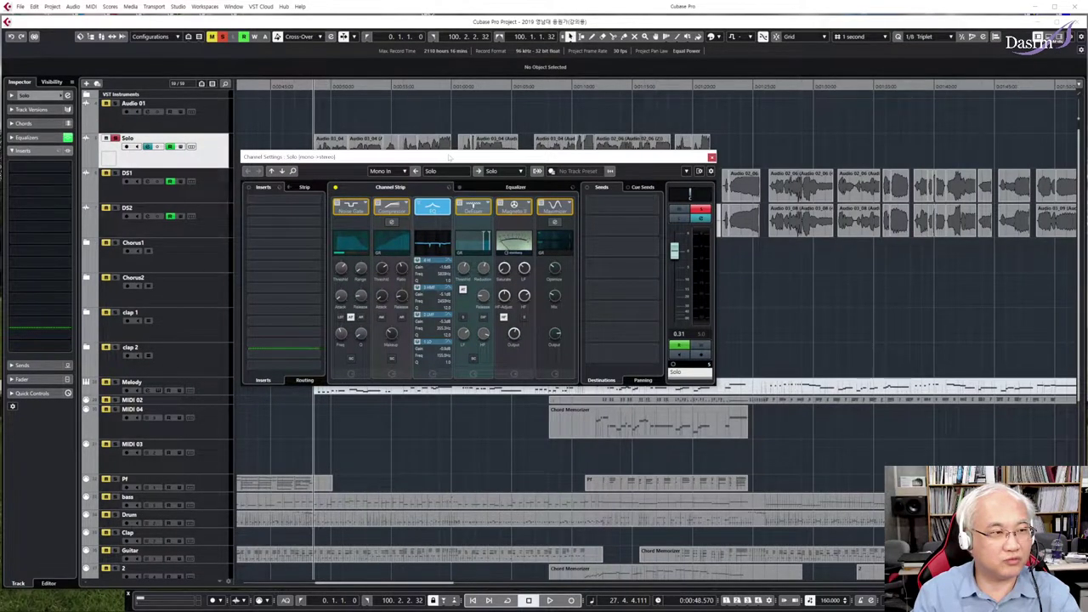
pyautogui.moveTo(450, 158); pyautogui.dragTo(420, 157)
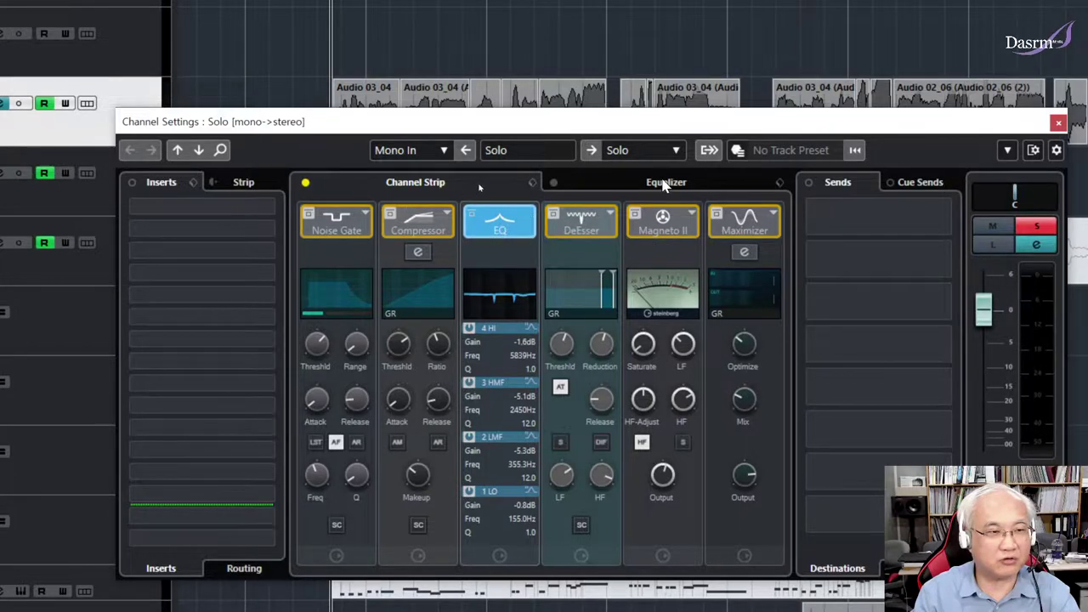
pyautogui.click(664, 182)
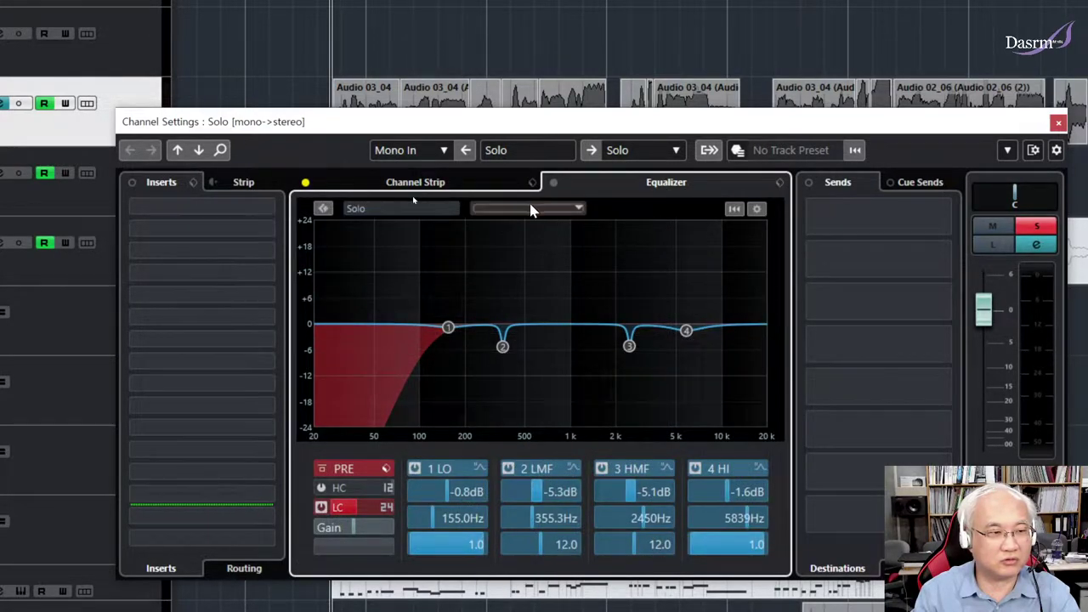
pyautogui.click(477, 181)
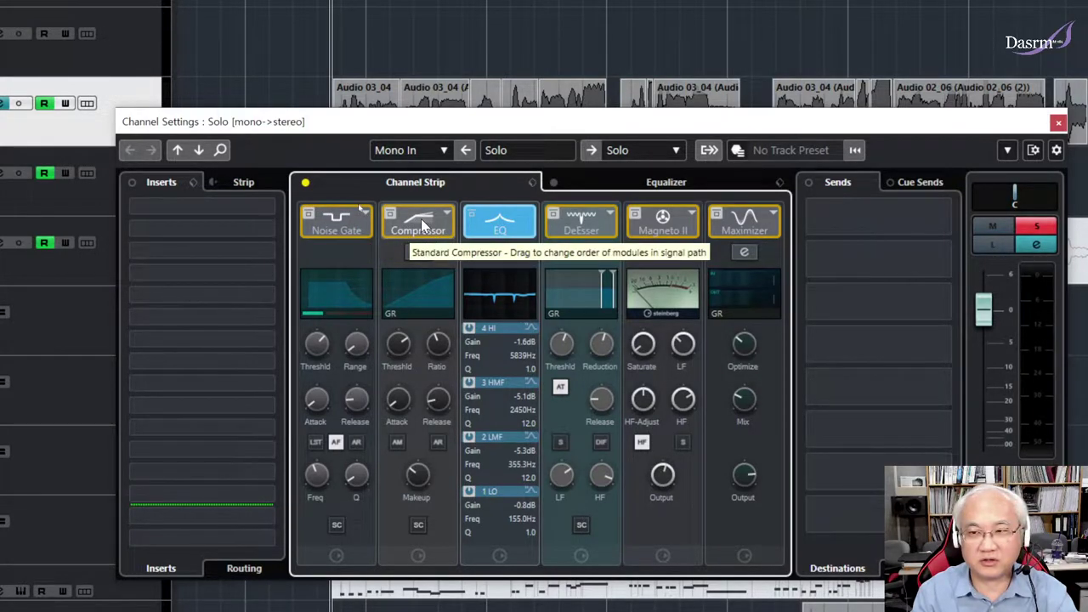
pyautogui.click(366, 216)
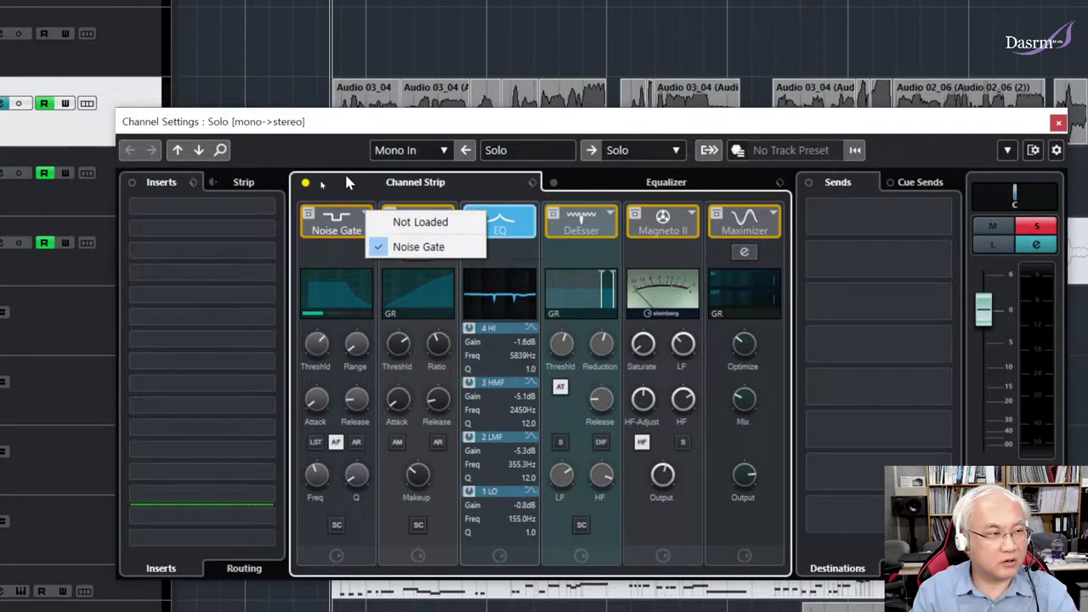
pyautogui.click(346, 178)
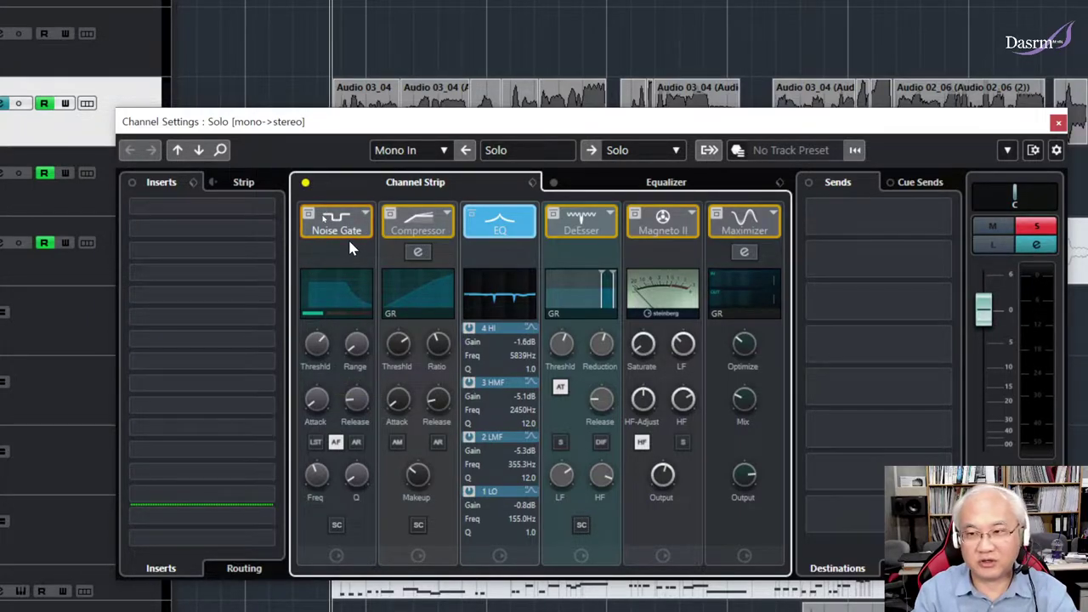
# Play back the Solo vocal and activate the Noise Gate in its channel strip.
pyautogui.moveTo(318, 395)
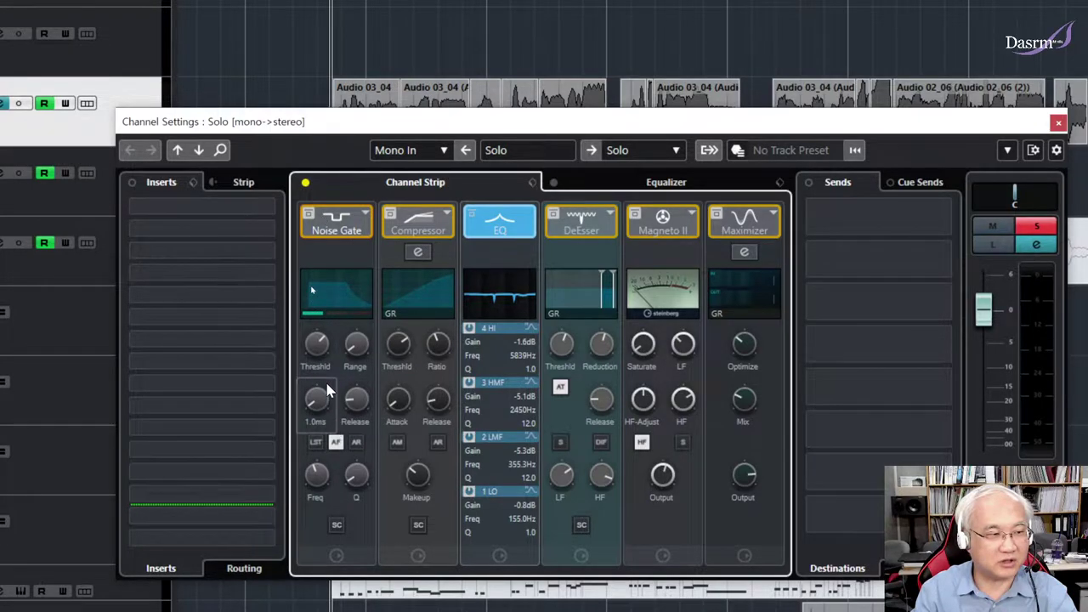
pyautogui.press('space')
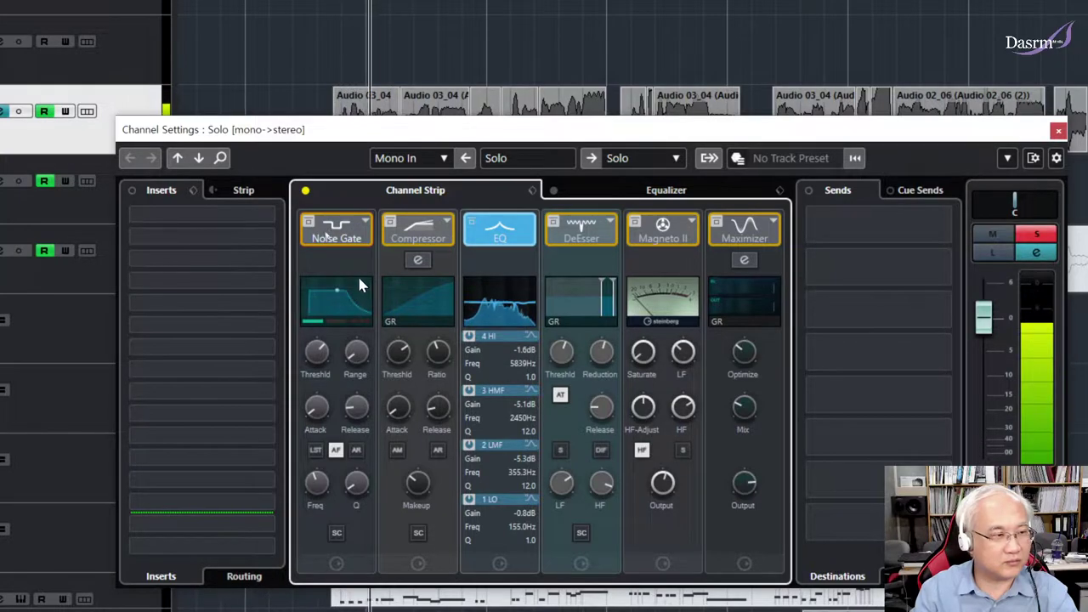
pyautogui.click(311, 226)
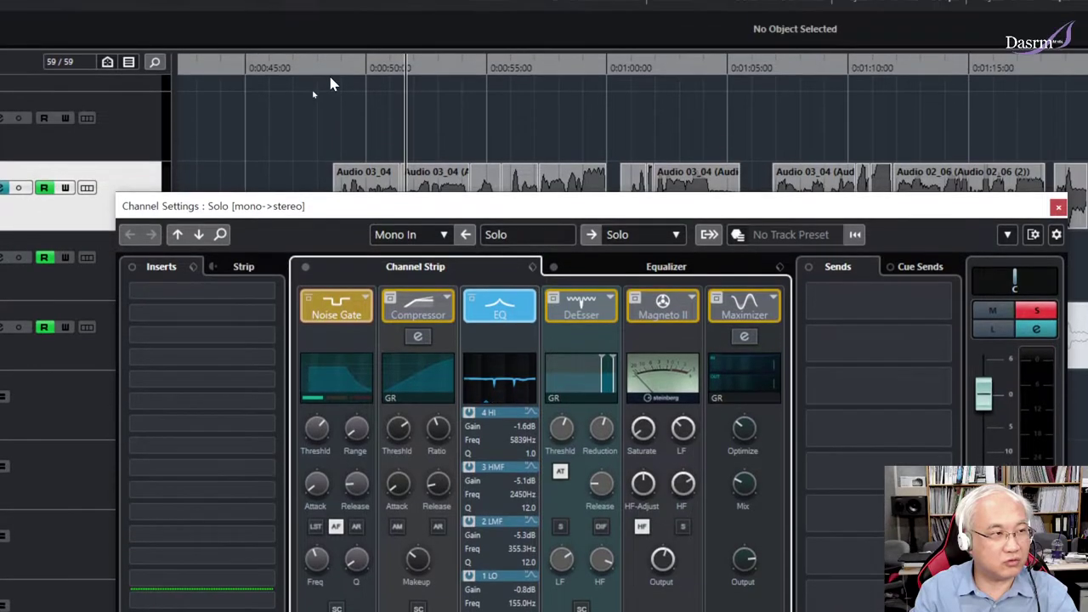
# Play the Solo vocal from just before its first clip, watching the Noise Gate's state indicator.
pyautogui.click(332, 76)
pyautogui.press('space')
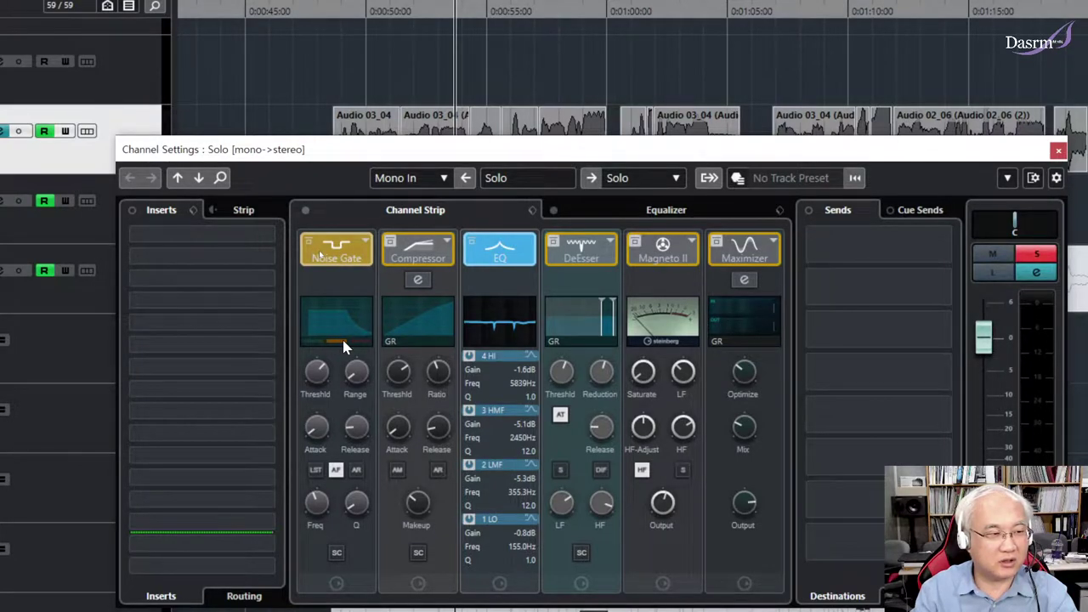
pyautogui.press('space')
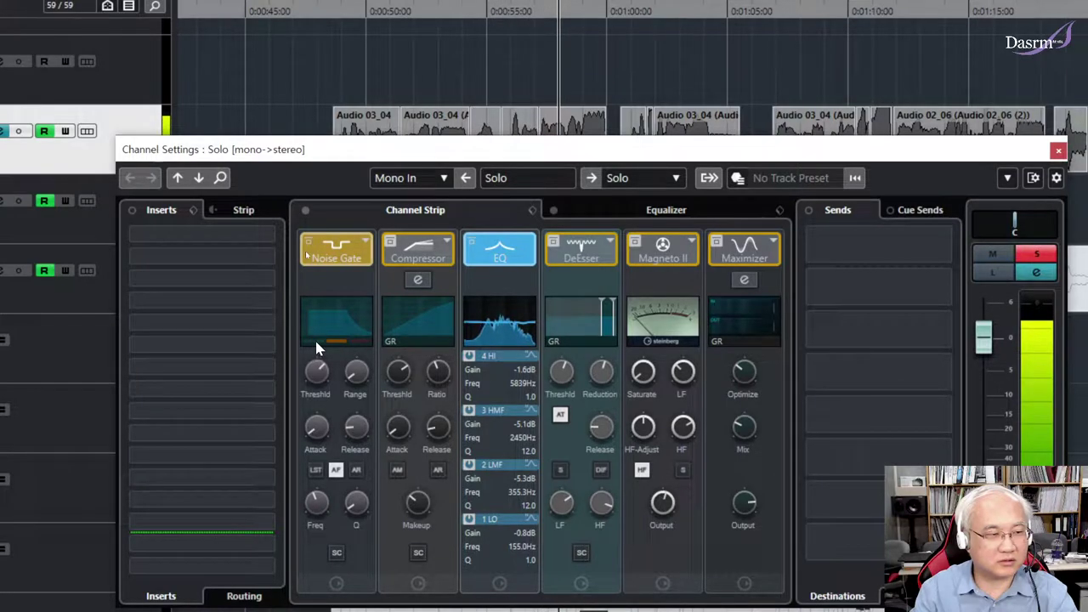
pyautogui.press('space')
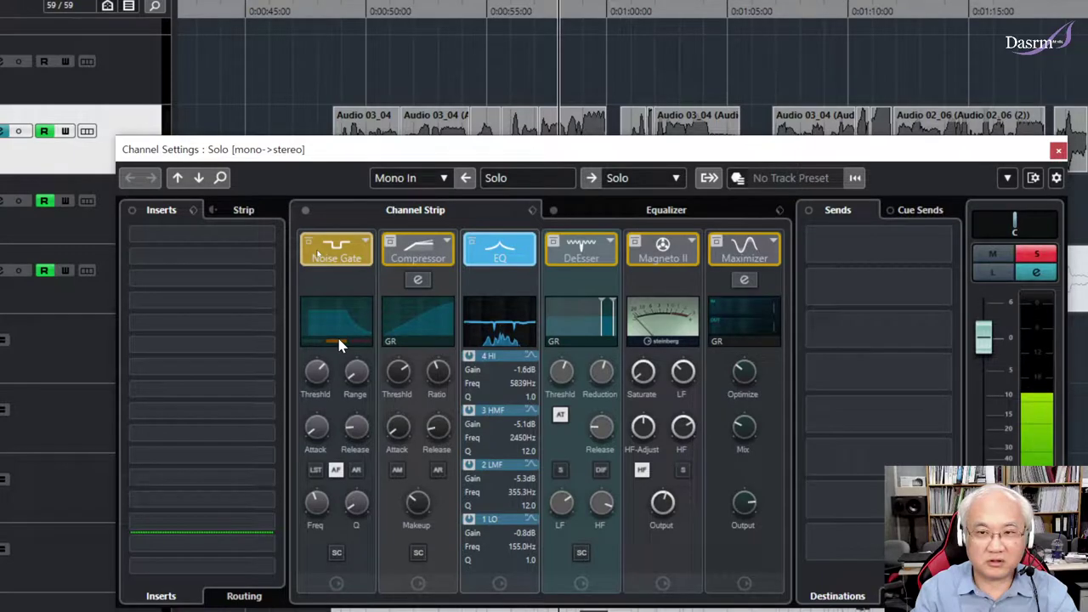
# Lower the Noise Gate threshold to -31.7 dB and audition the Solo vocal from its start.
pyautogui.moveTo(321, 386)
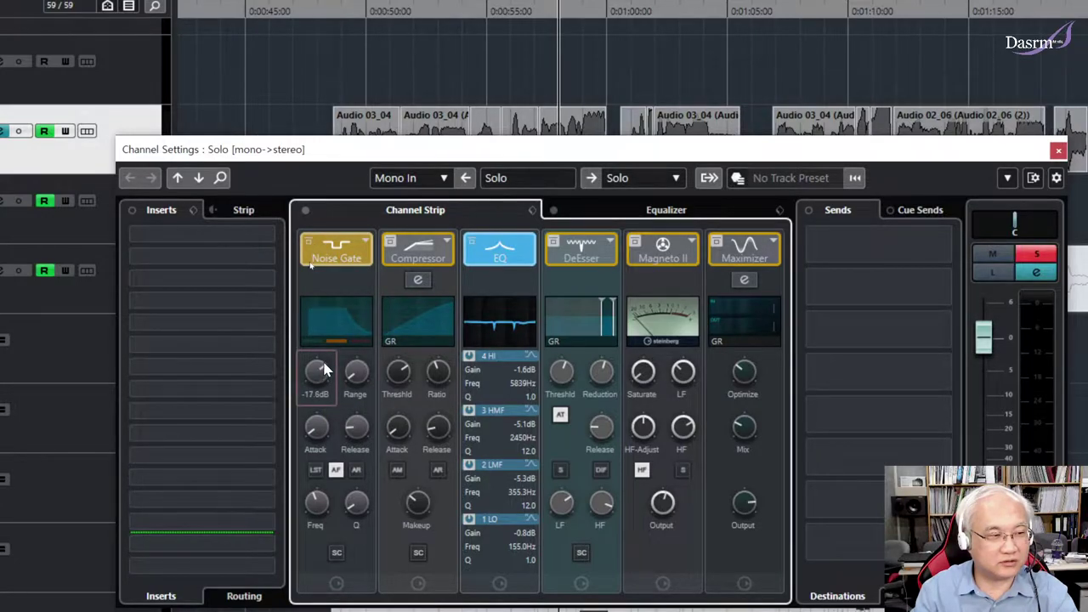
pyautogui.moveTo(324, 375); pyautogui.dragTo(323, 408)
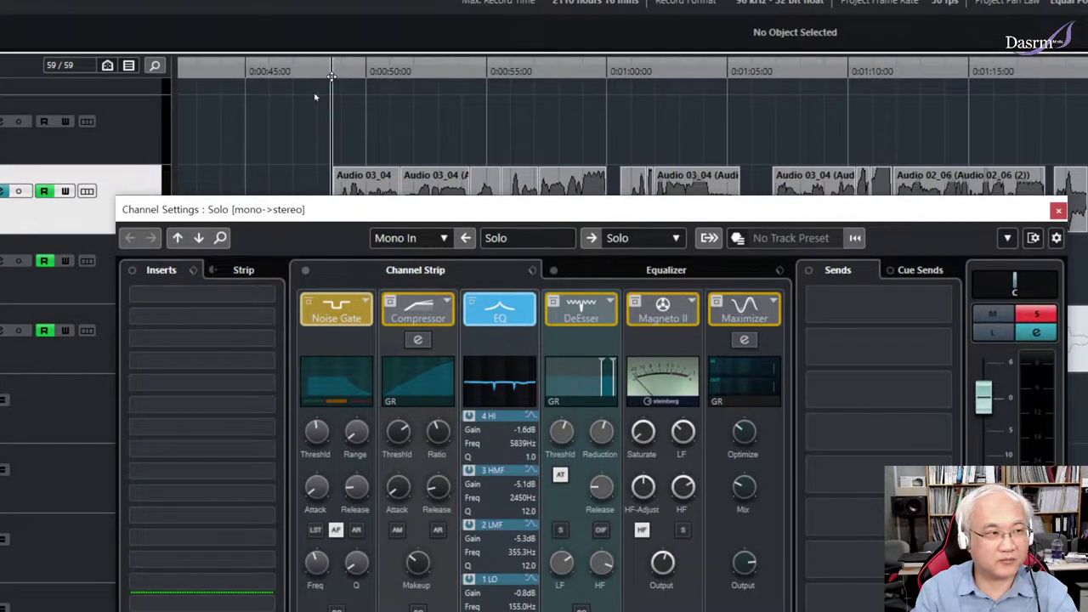
pyautogui.click(328, 39)
pyautogui.press('space')
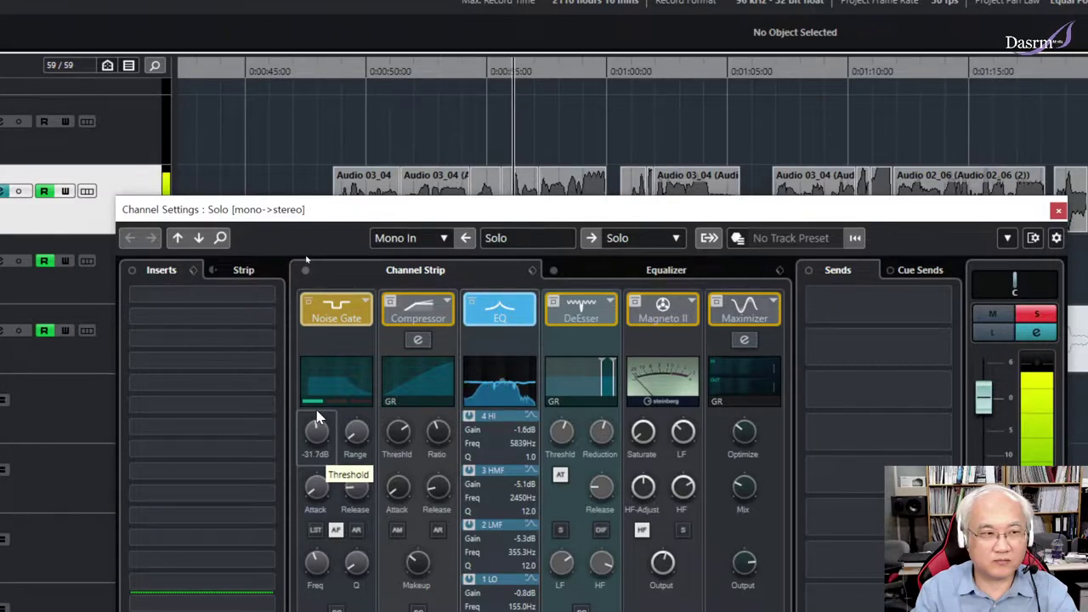
pyautogui.press('space')
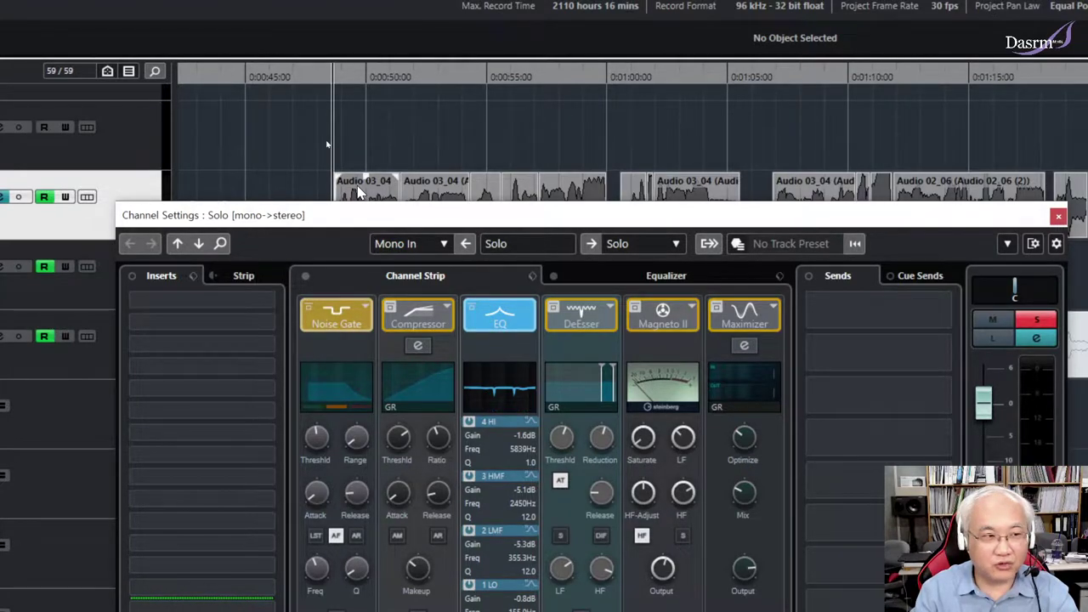
# Inspect the waveform of the first Audio 03_04 clip in the Sample Editor with VariAudio collapsed, and close the editor.
pyautogui.moveTo(360, 221); pyautogui.dragTo(357, 255)
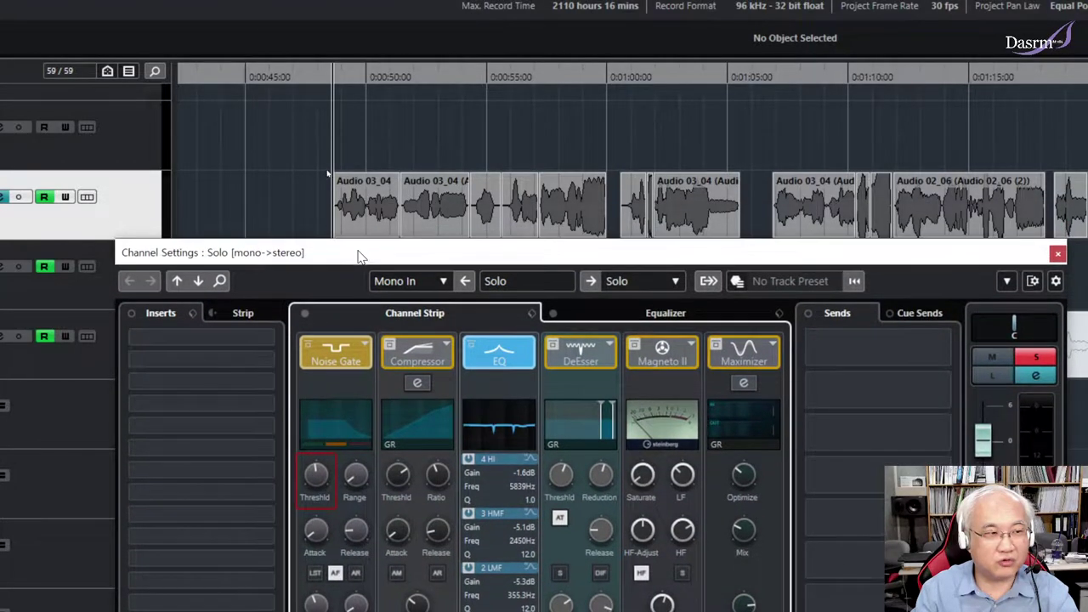
pyautogui.doubleClick(358, 217)
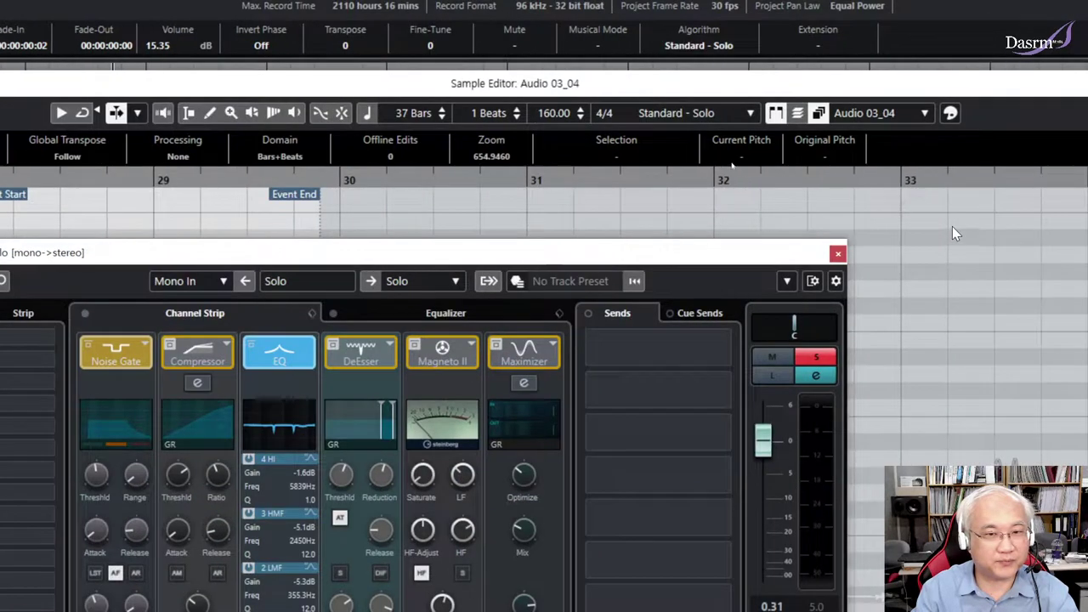
pyautogui.click(838, 254)
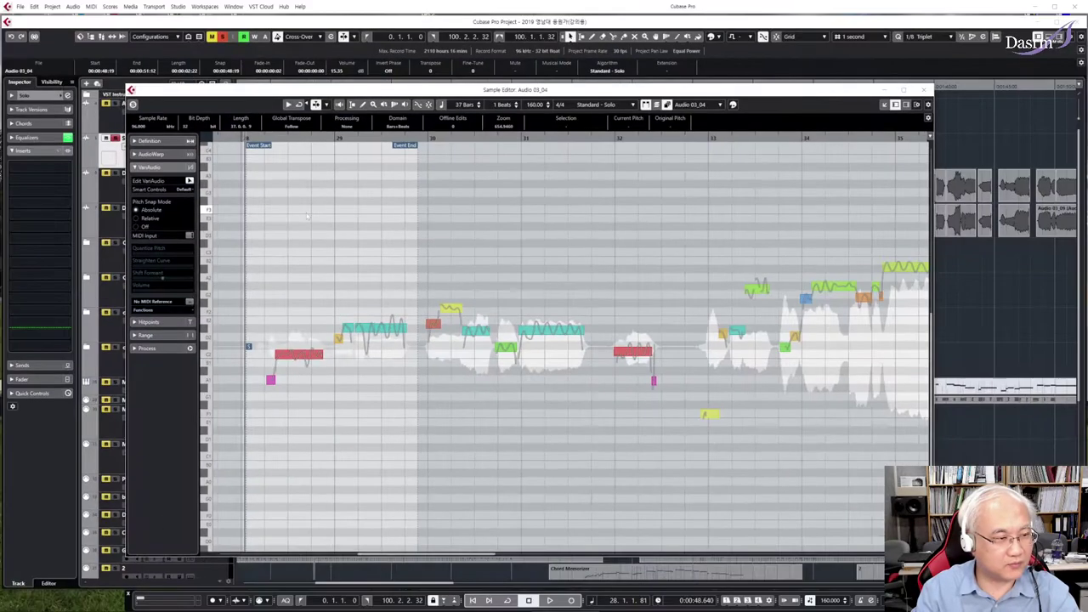
pyautogui.click(163, 172)
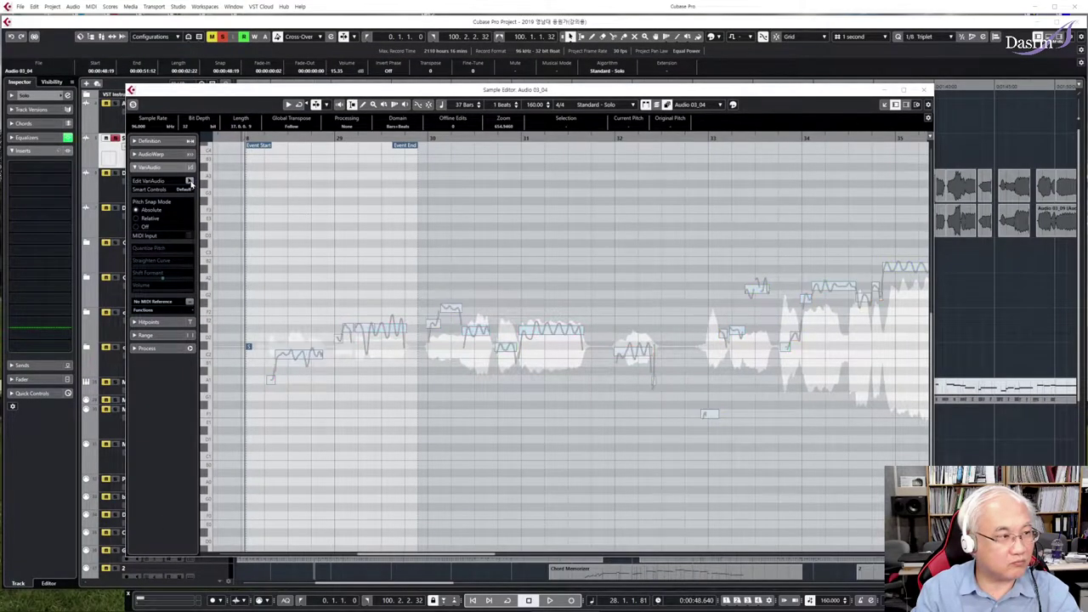
pyautogui.click(163, 170)
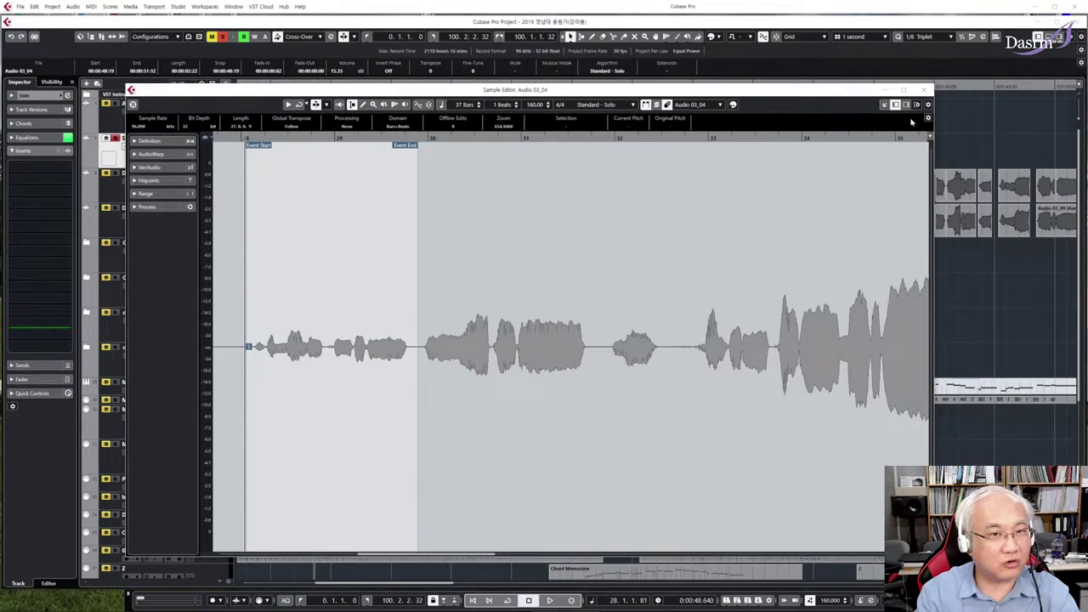
pyautogui.click(924, 89)
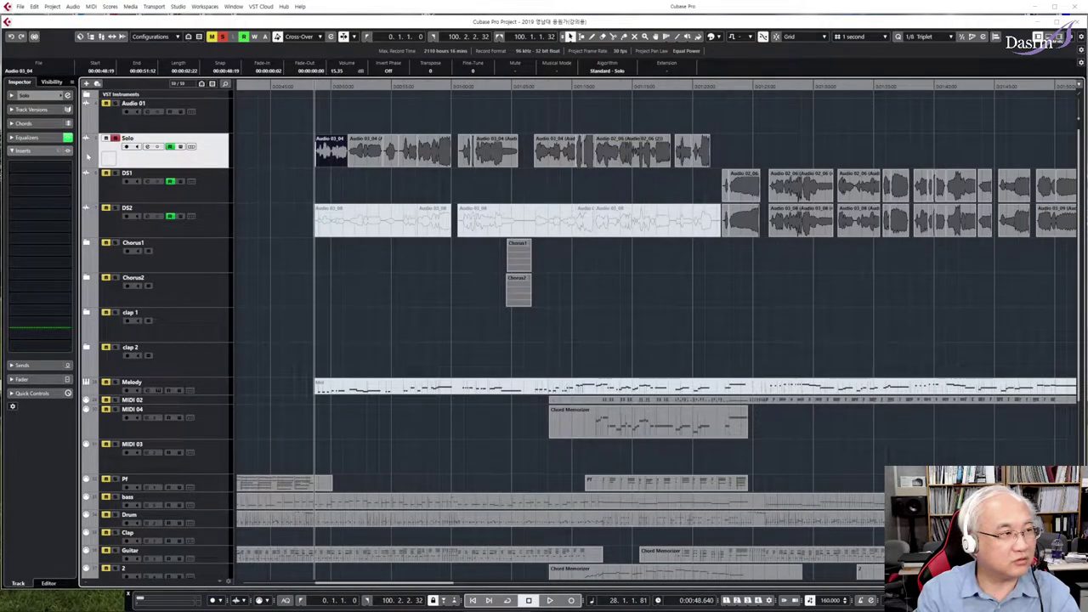
# Reopen the Solo channel settings, set the Noise Gate threshold to -26.0 dB and play the vocal from its start.
pyautogui.click(147, 146)
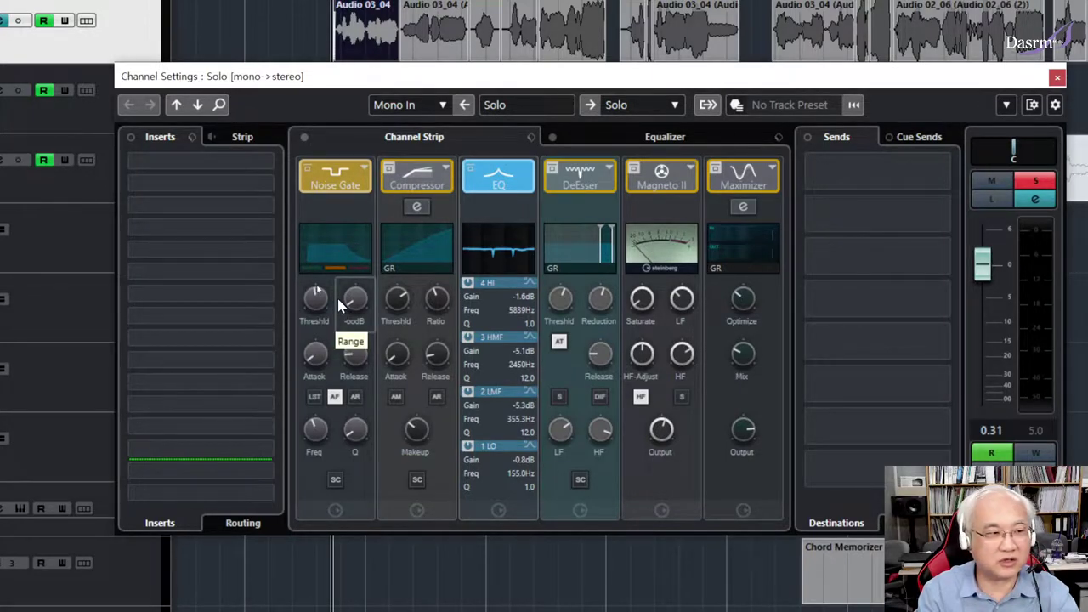
pyautogui.moveTo(316, 298); pyautogui.dragTo(316, 293)
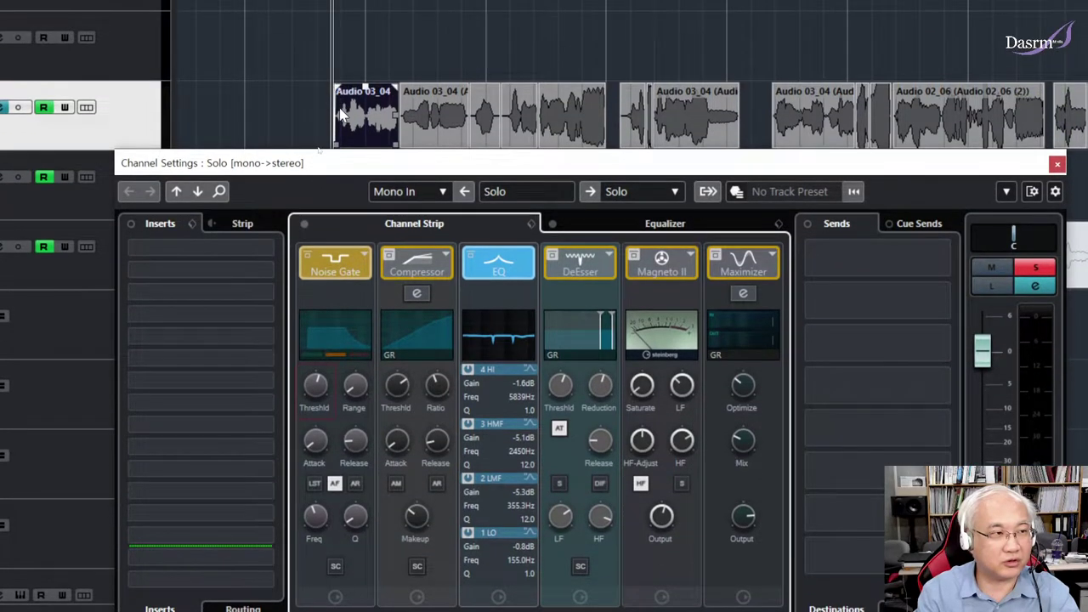
pyautogui.click(343, 30)
pyautogui.press('space')
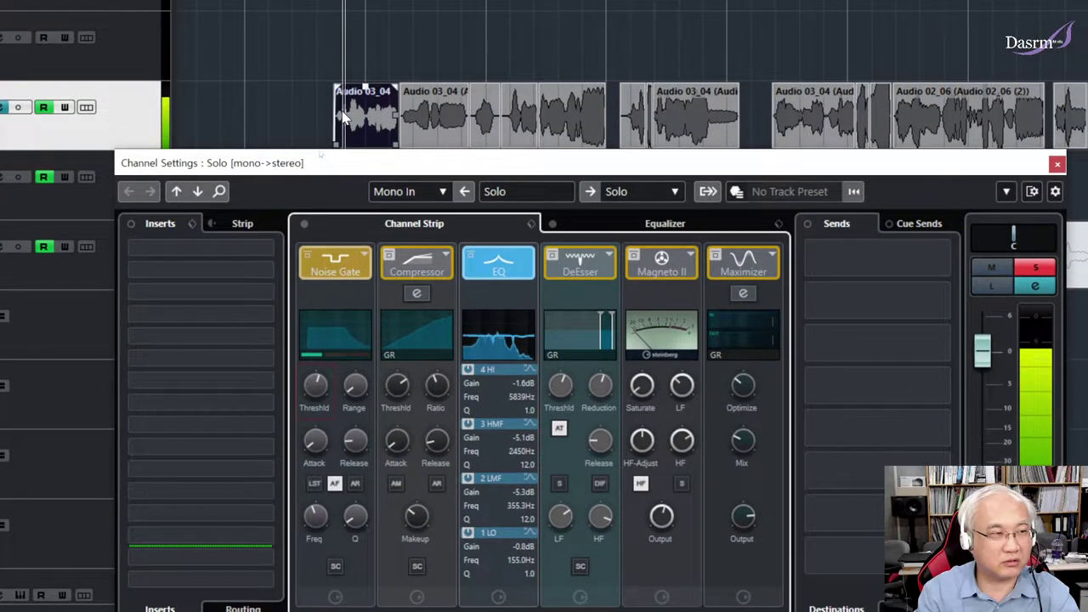
pyautogui.moveTo(328, 392)
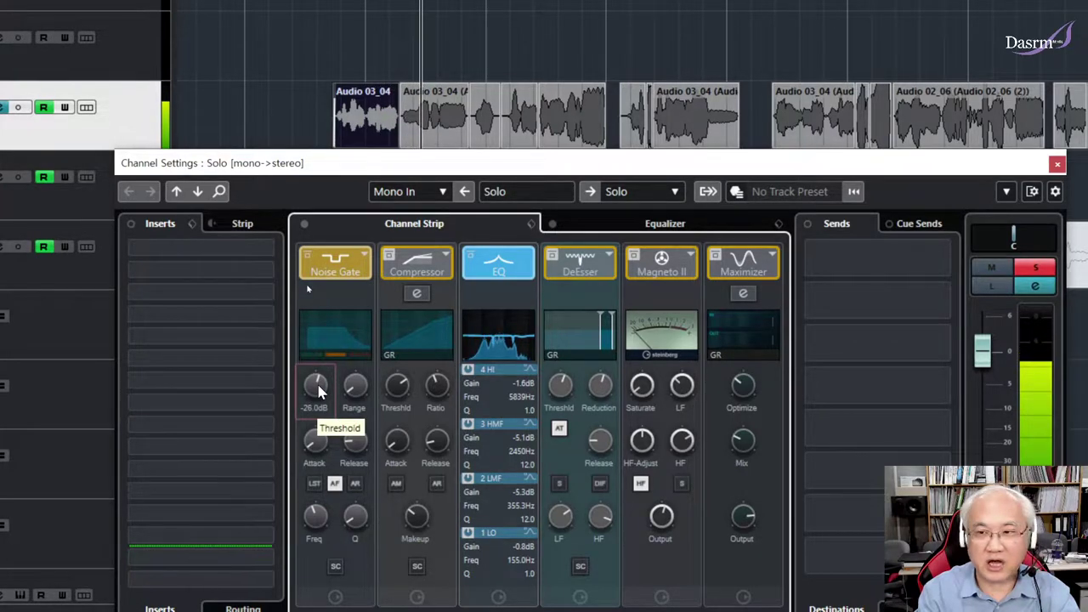
# Raise the Noise Gate threshold to -21.8 dB and further while auditioning the Solo vocal.
pyautogui.moveTo(320, 397); pyautogui.dragTo(318, 389)
pyautogui.press('space')
pyautogui.press('space')
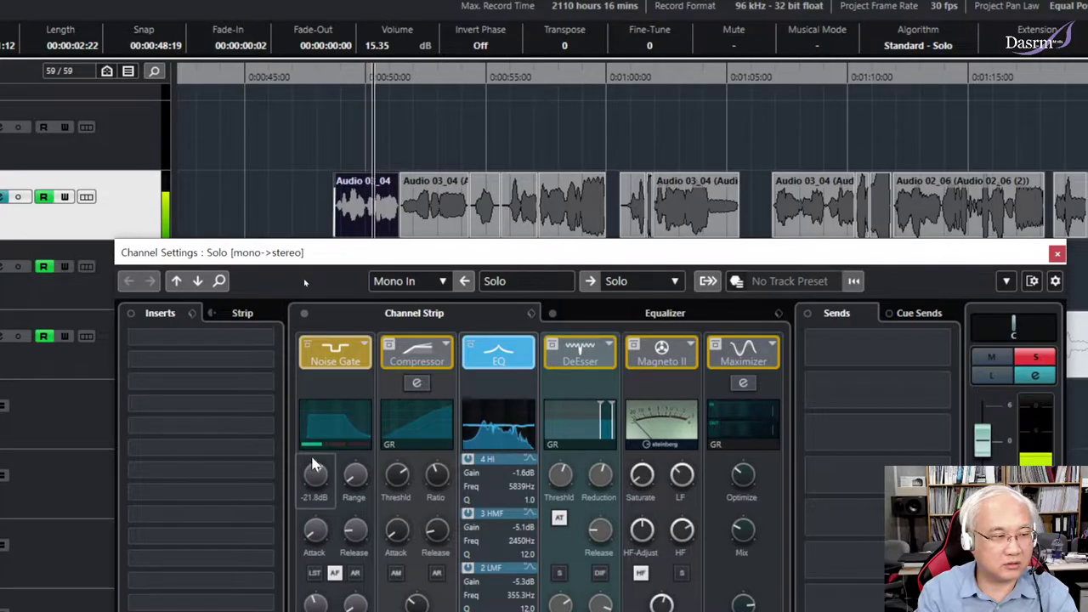
pyautogui.moveTo(320, 478)
pyautogui.scroll(-3, 319, 478)
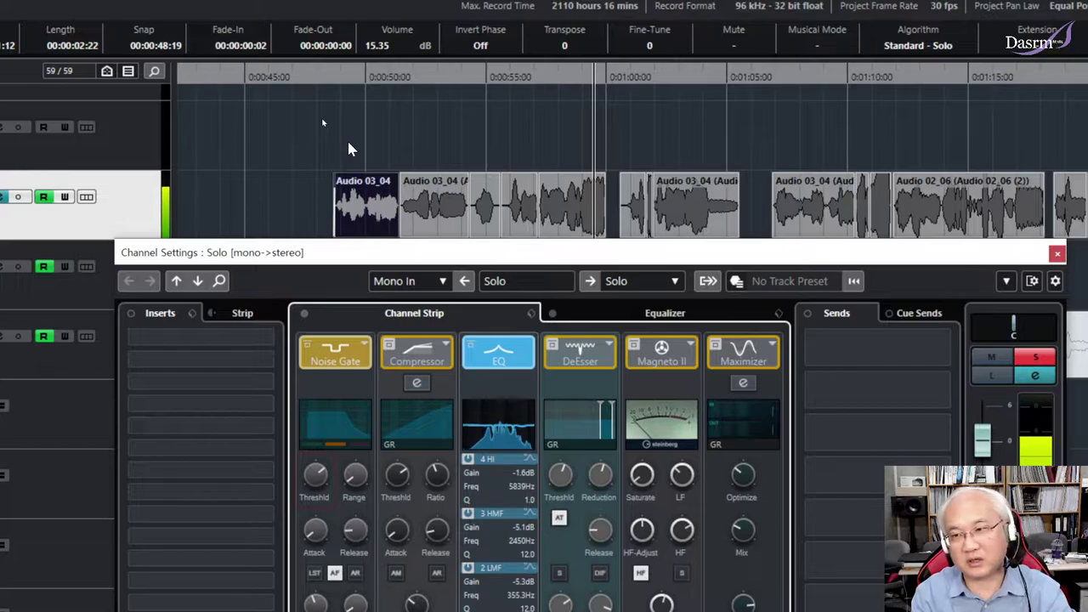
pyautogui.press('space')
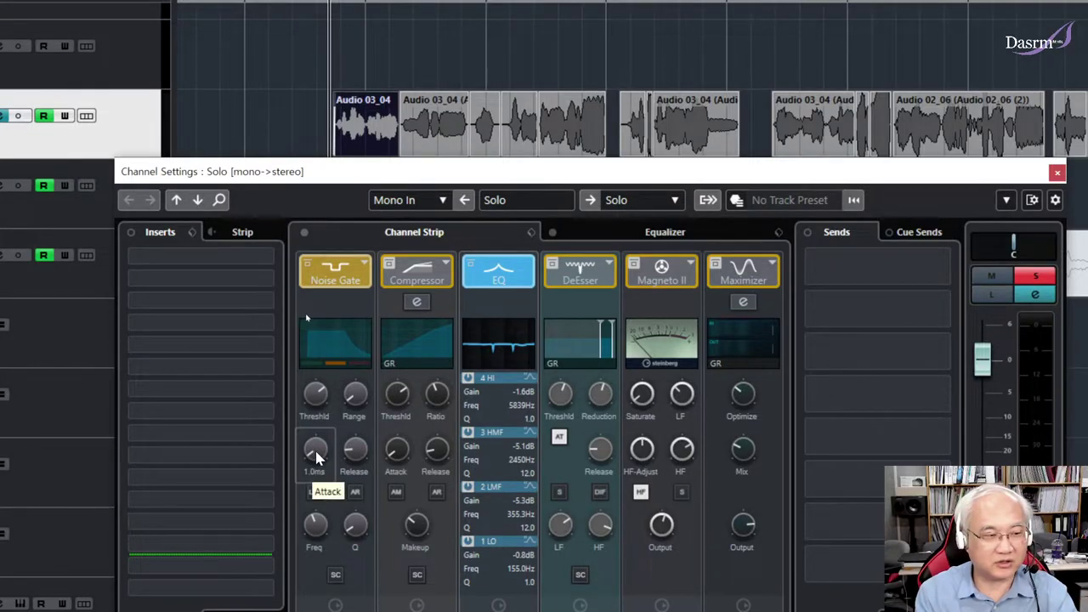
# Lengthen the Noise Gate attack to 91.0 ms and further, auditioning the Solo vocal from its start after each change.
pyautogui.moveTo(317, 459); pyautogui.dragTo(315, 447)
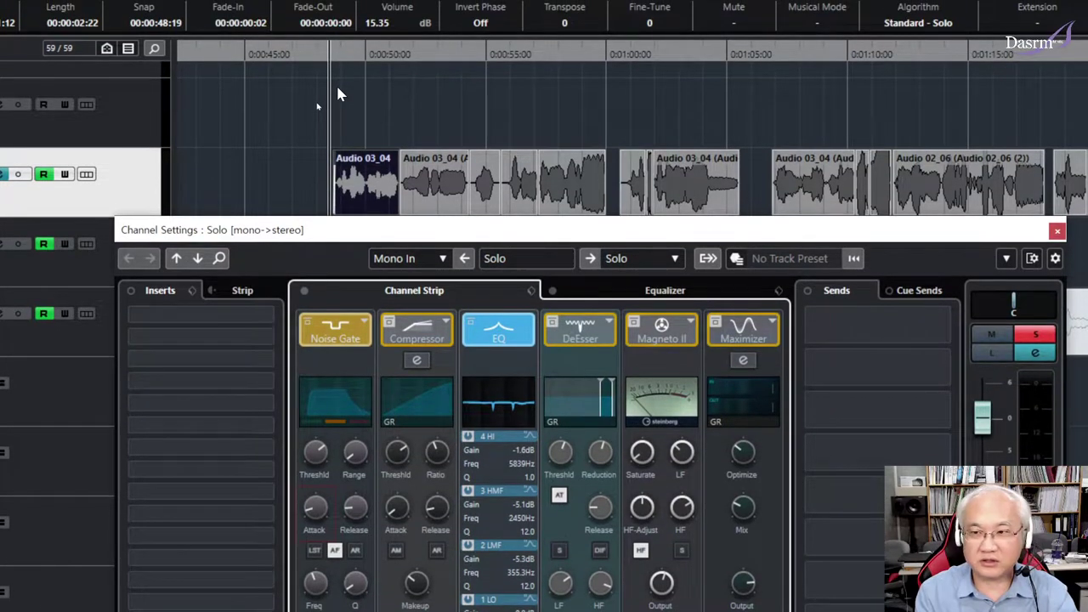
pyautogui.press('space')
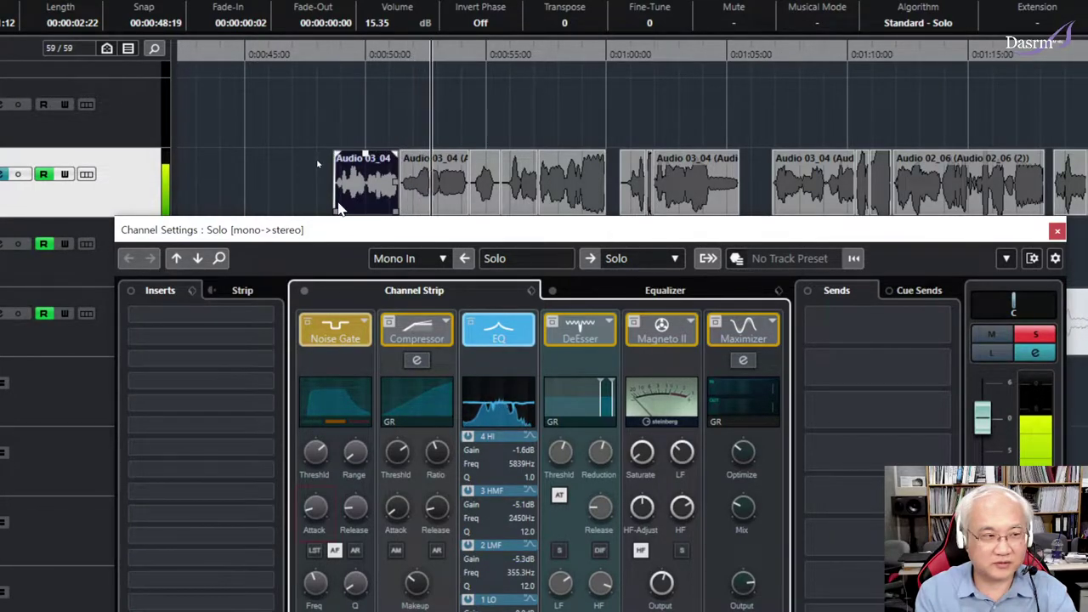
pyautogui.press('space')
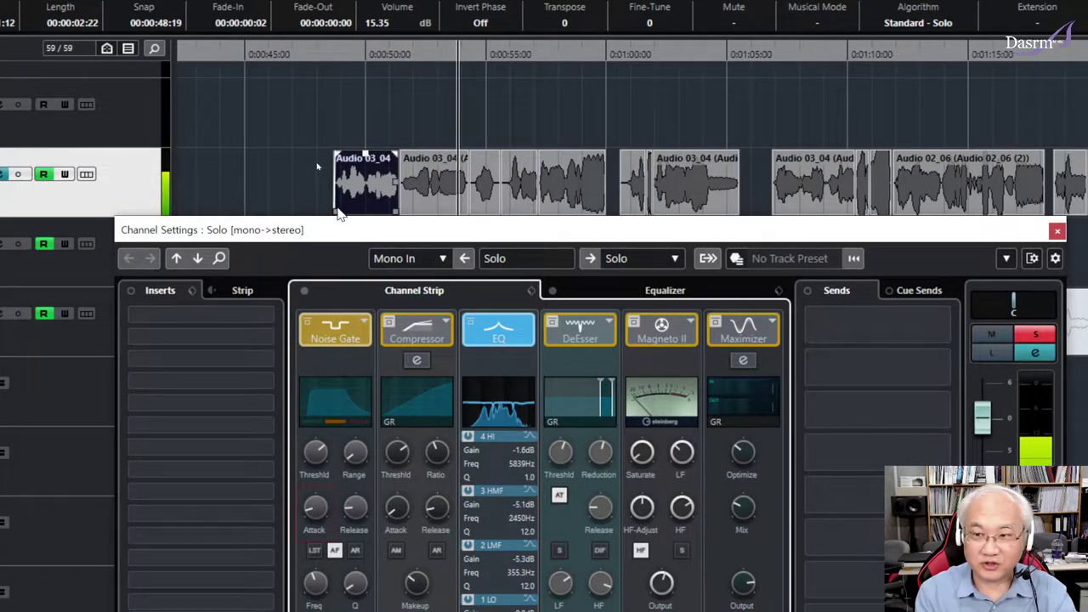
pyautogui.moveTo(319, 515)
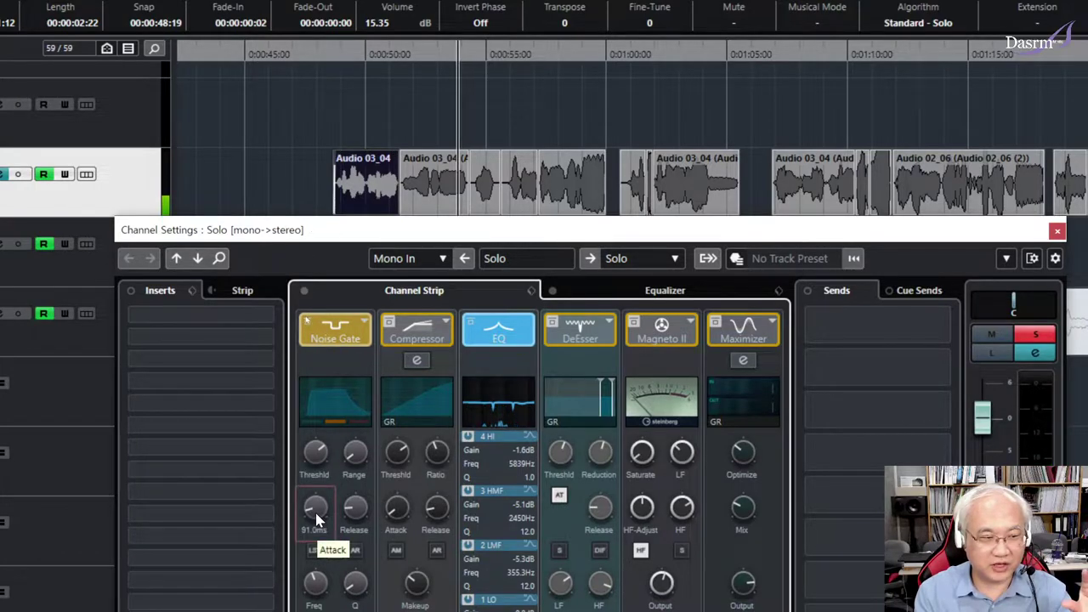
pyautogui.scroll(-3, 312, 519)
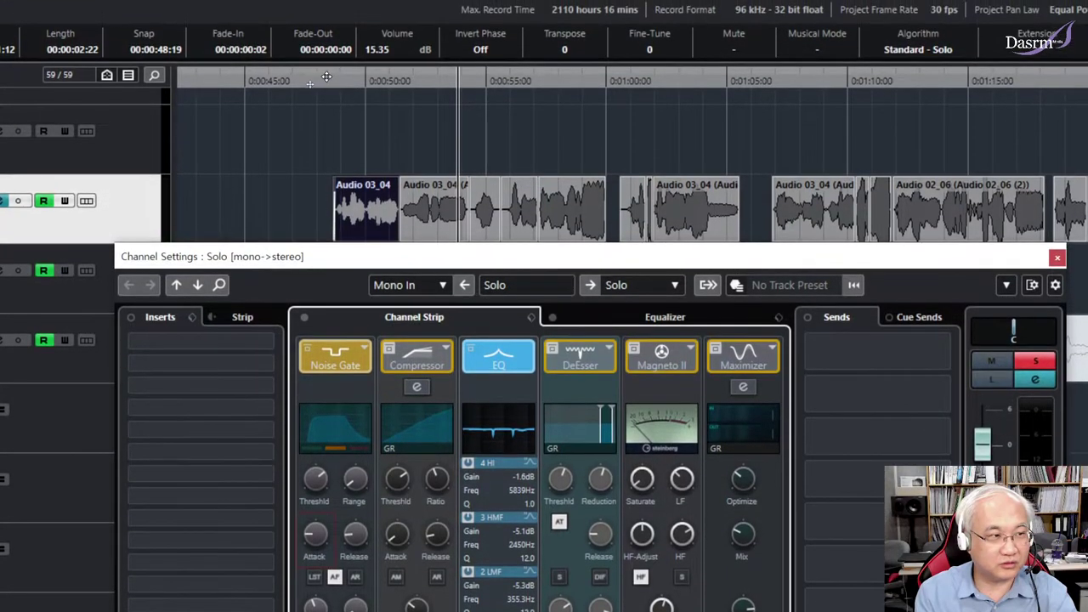
pyautogui.moveTo(326, 76); pyautogui.dragTo(335, 138)
pyautogui.press('space')
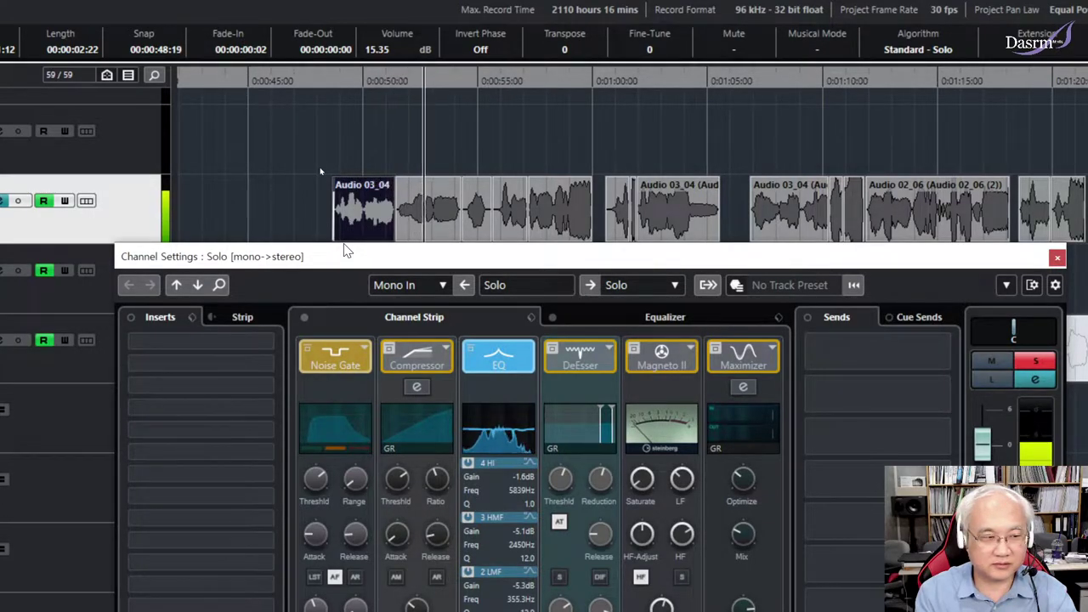
# Lower the Noise Gate threshold to -40.4 dB and shorten its attack while auditioning the Solo vocal from its start.
pyautogui.moveTo(334, 481)
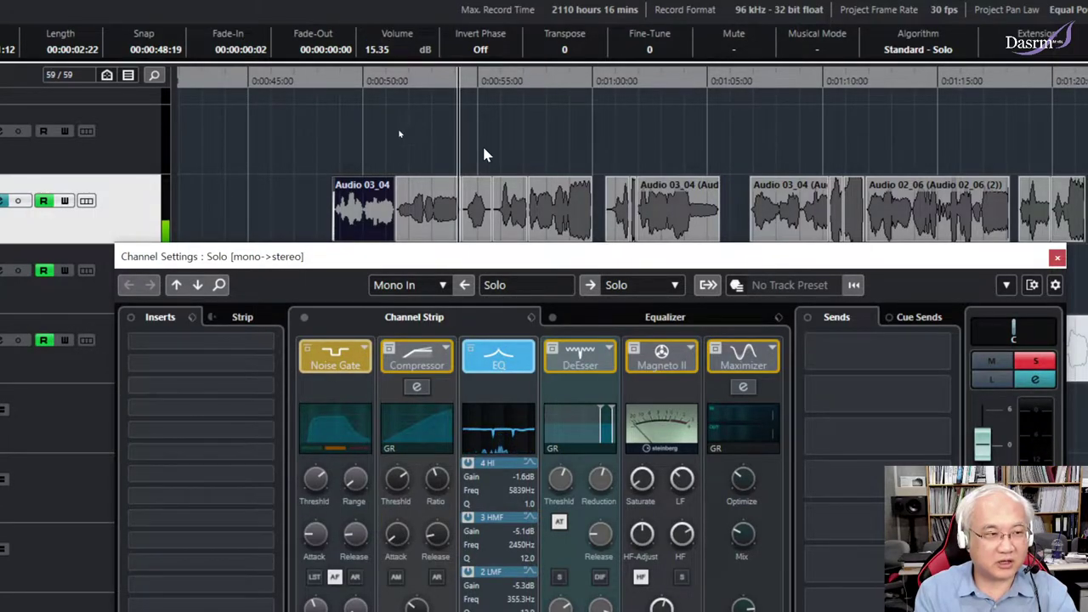
pyautogui.moveTo(318, 486); pyautogui.dragTo(321, 484)
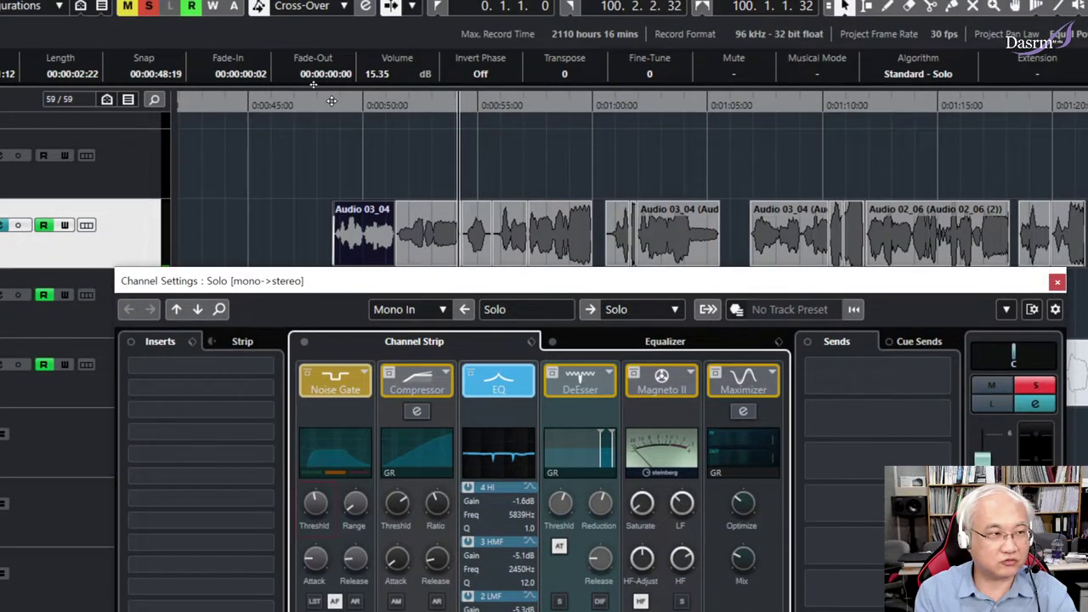
pyautogui.click(328, 78)
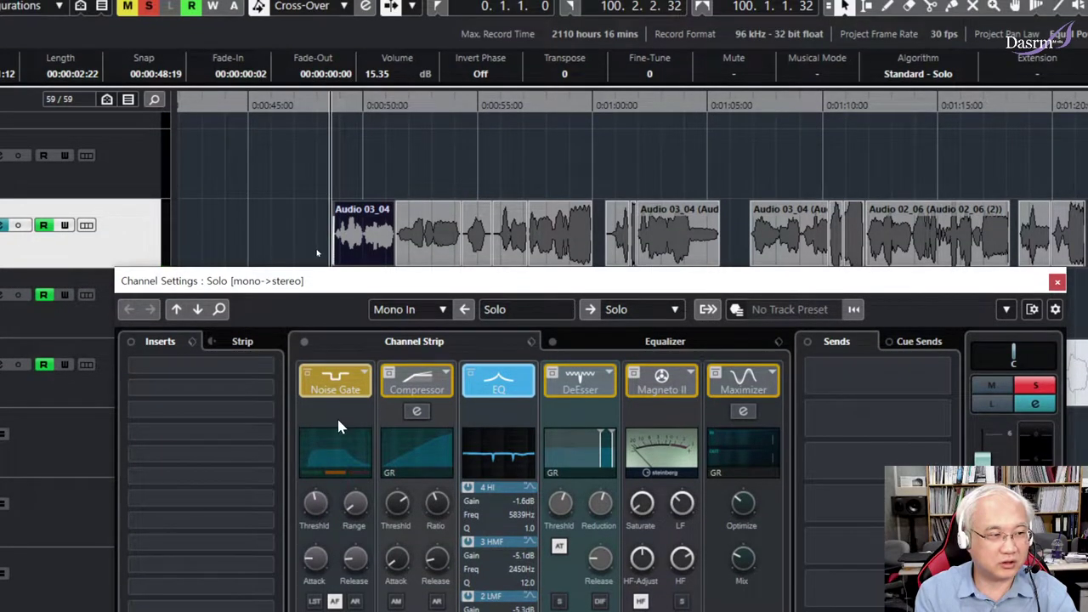
pyautogui.moveTo(315, 509)
pyautogui.mouseDown()
pyautogui.moveTo(319, 524)
pyautogui.moveTo(320, 503)
pyautogui.mouseUp()
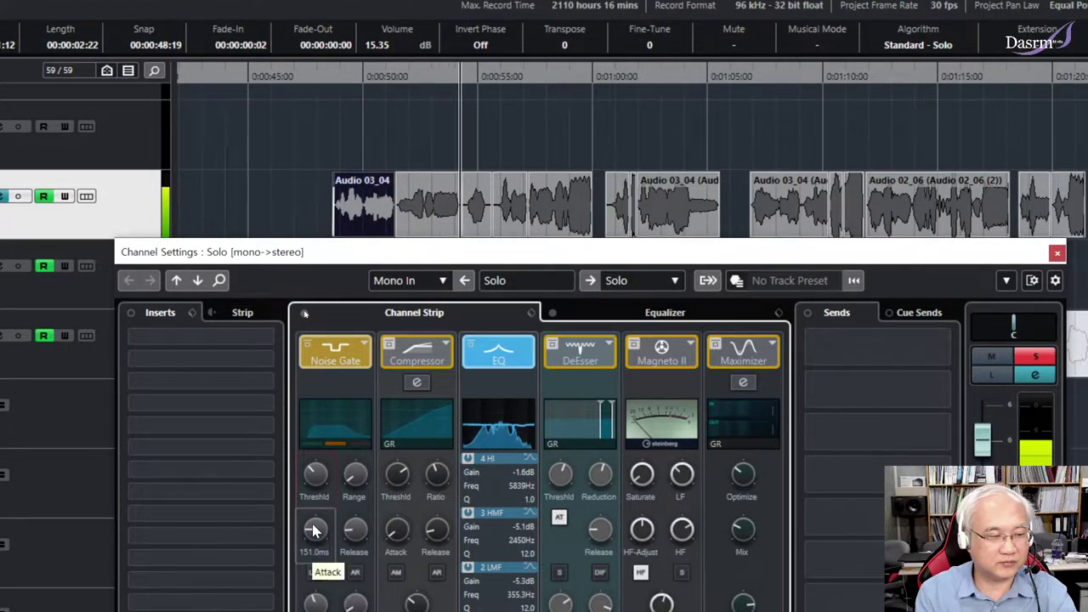
pyautogui.moveTo(314, 544); pyautogui.dragTo(321, 523)
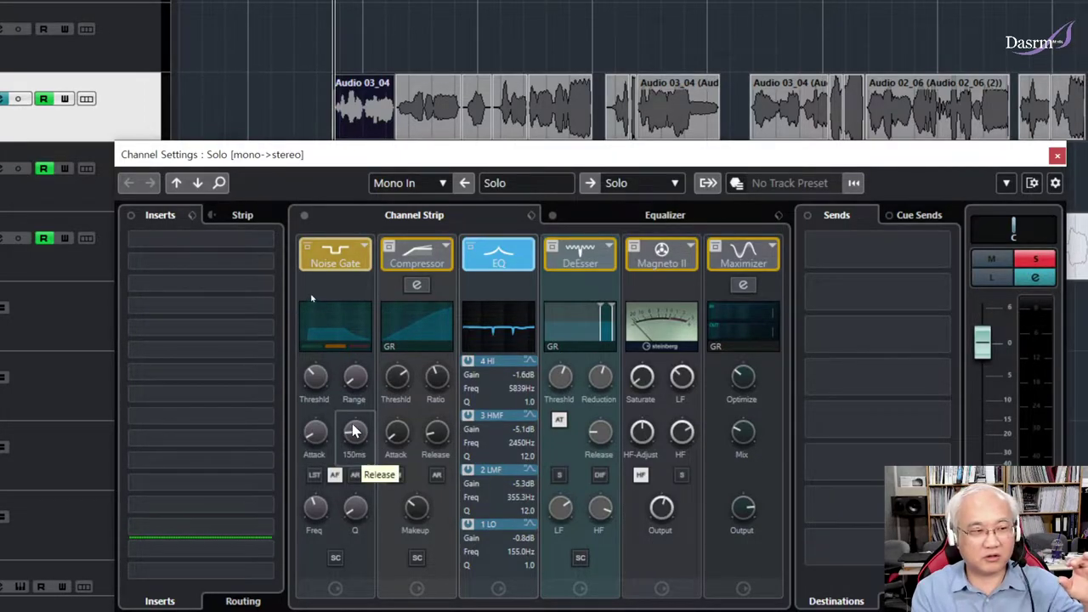
# Lengthen the Noise Gate release to 175 ms.
pyautogui.moveTo(315, 383)
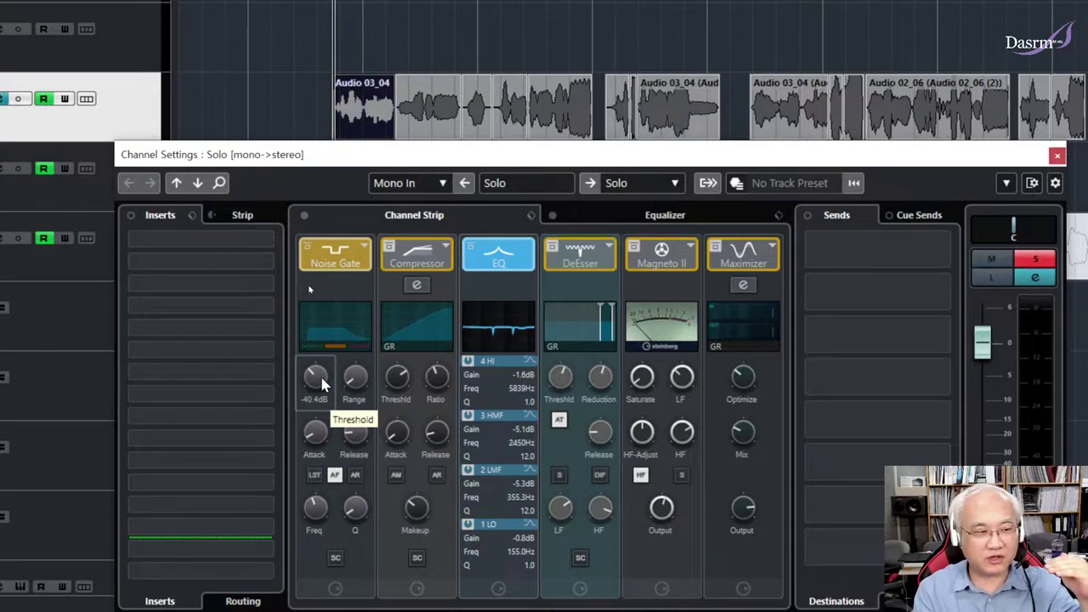
pyautogui.moveTo(361, 439)
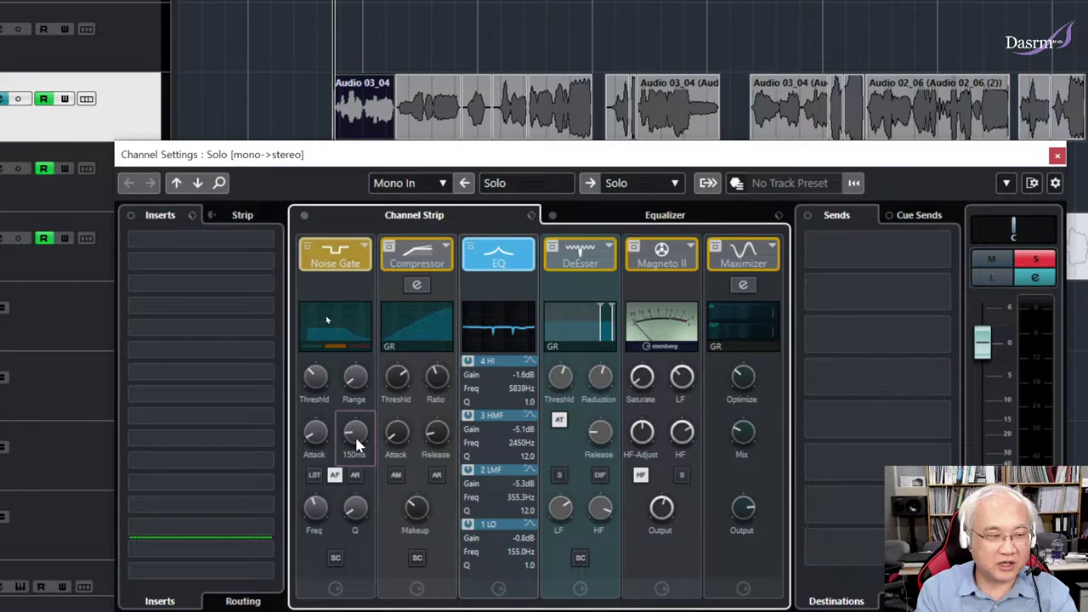
pyautogui.scroll(2, 356, 439)
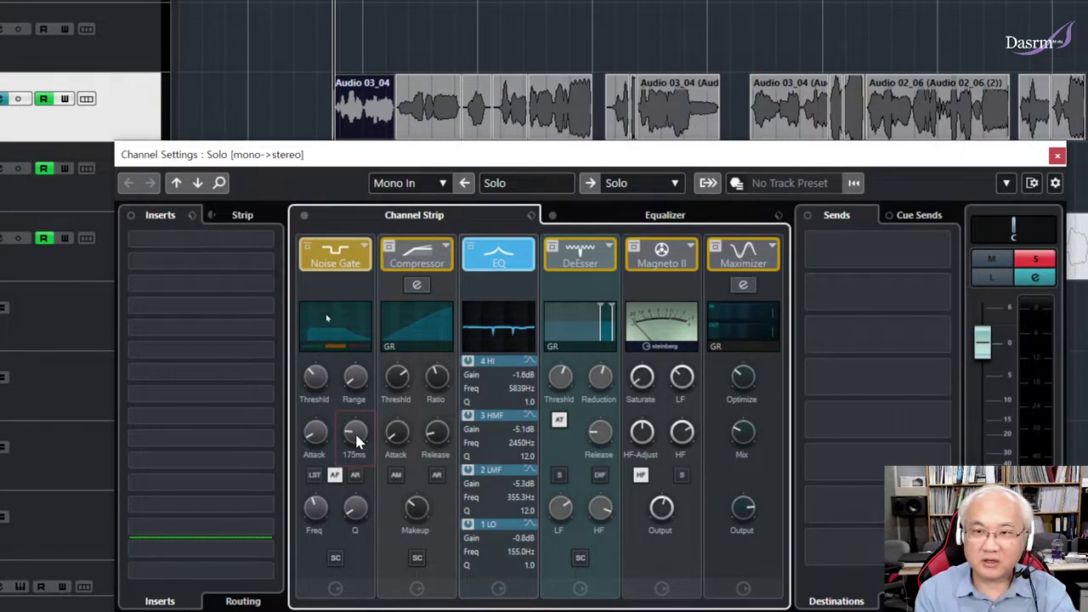
pyautogui.moveTo(313, 442)
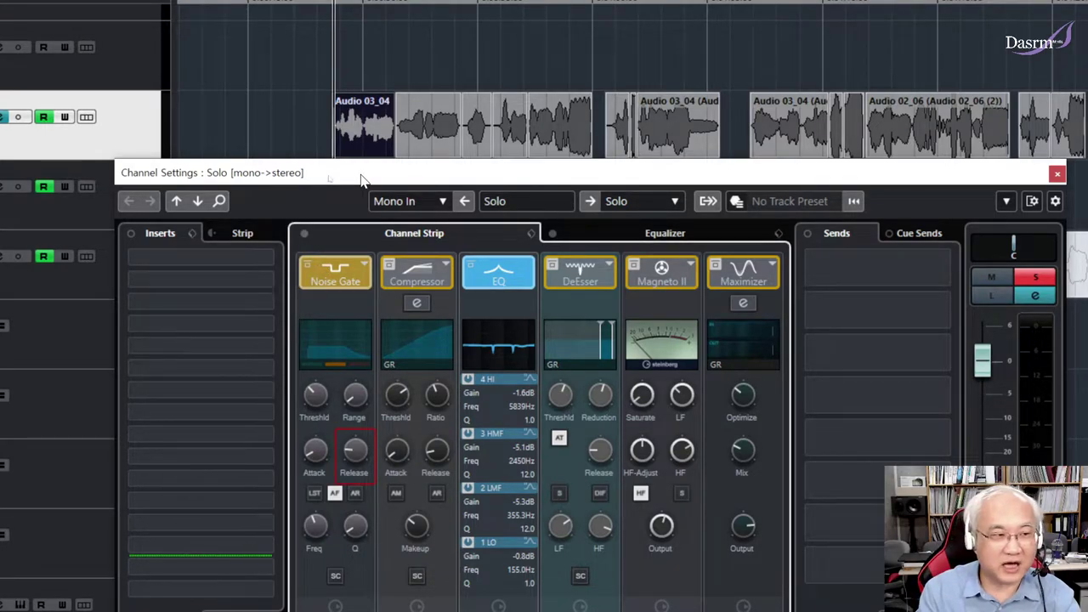
# Bypass the Noise Gate, activate the Compressor on the Solo channel strip and open its detailed module editor.
pyautogui.click(392, 266)
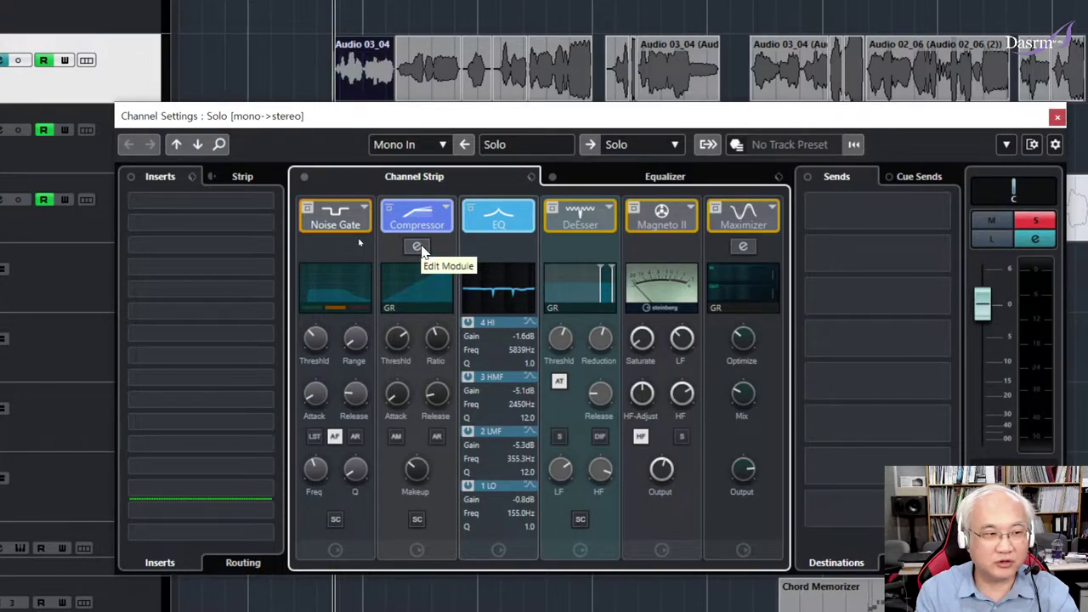
pyautogui.click(417, 248)
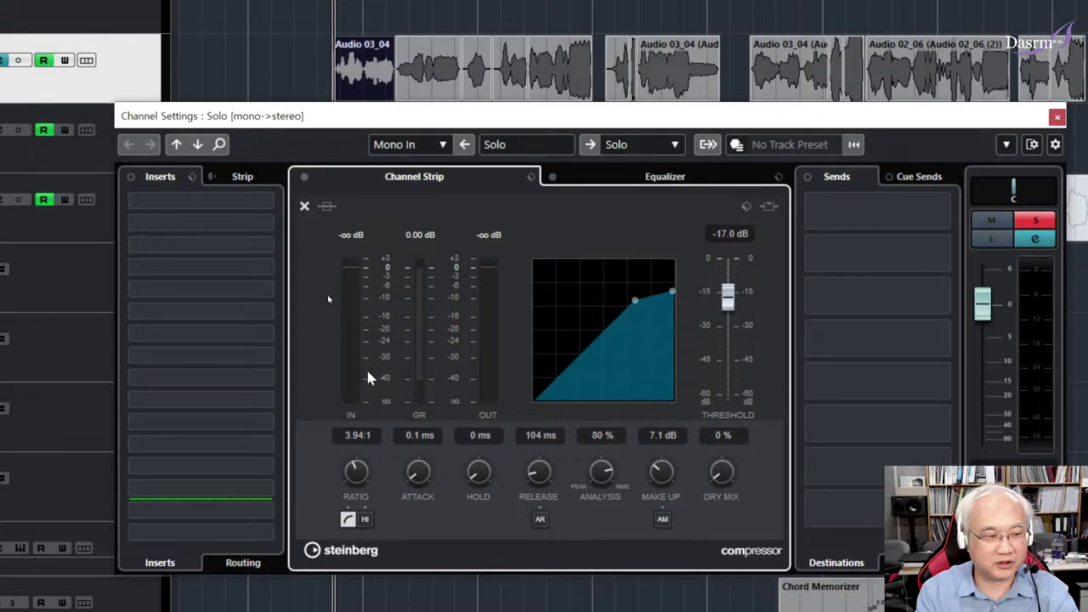
pyautogui.click(304, 208)
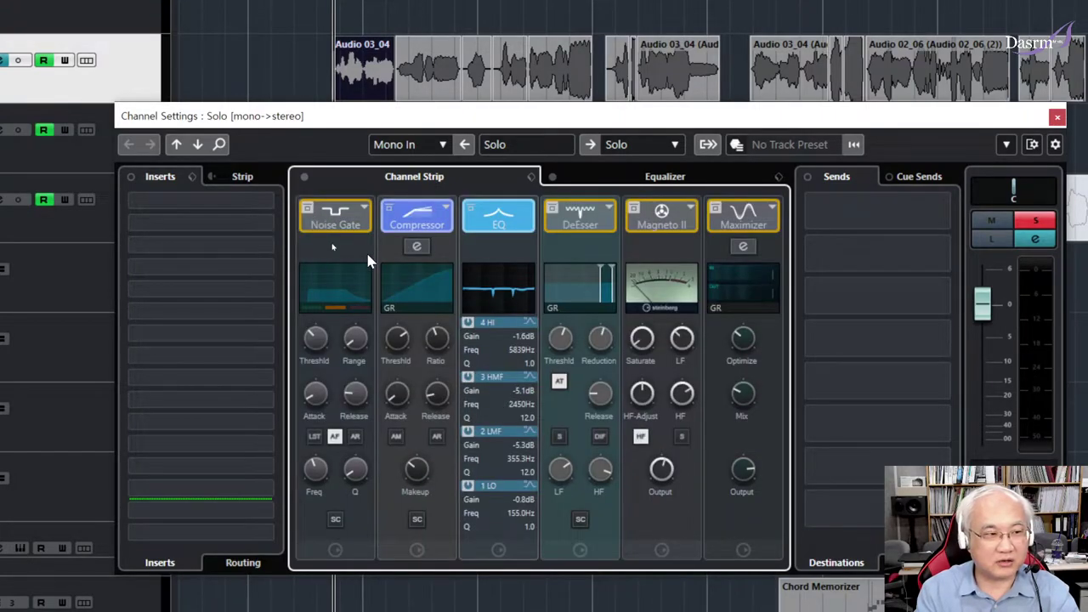
pyautogui.click(417, 247)
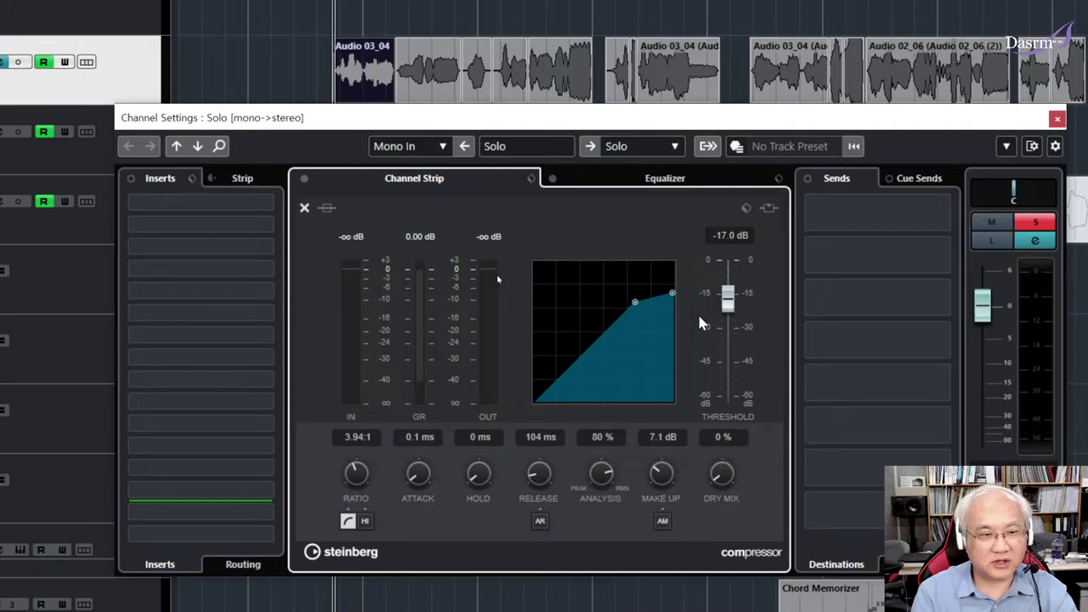
# Lower the Compressor threshold to -18.9 dB, audition the start of the Solo vocal, and fine-tune the threshold to -19.2 dB.
pyautogui.moveTo(730, 299)
pyautogui.mouseDown()
pyautogui.moveTo(729, 318)
pyautogui.moveTo(731, 286)
pyautogui.moveTo(732, 316)
pyautogui.moveTo(733, 292)
pyautogui.moveTo(736, 316)
pyautogui.moveTo(736, 306)
pyautogui.mouseUp()
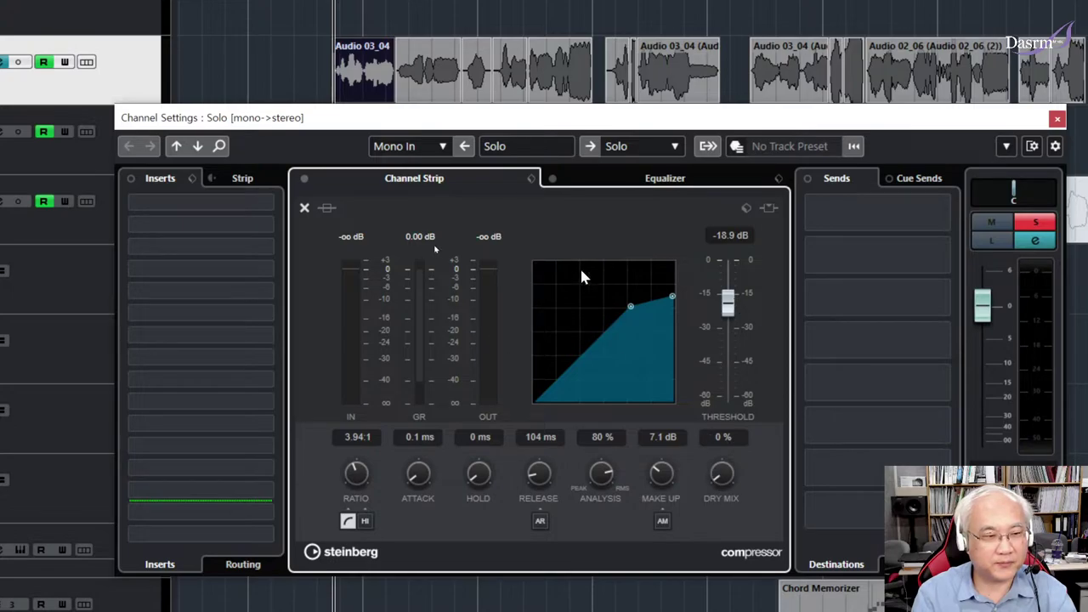
pyautogui.press('space')
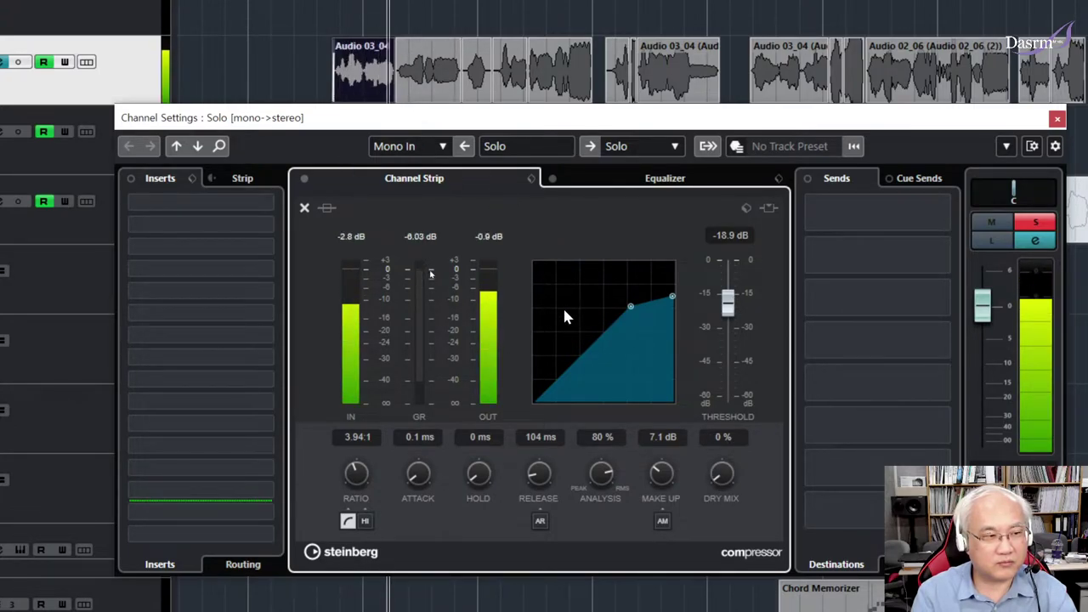
pyautogui.press('space')
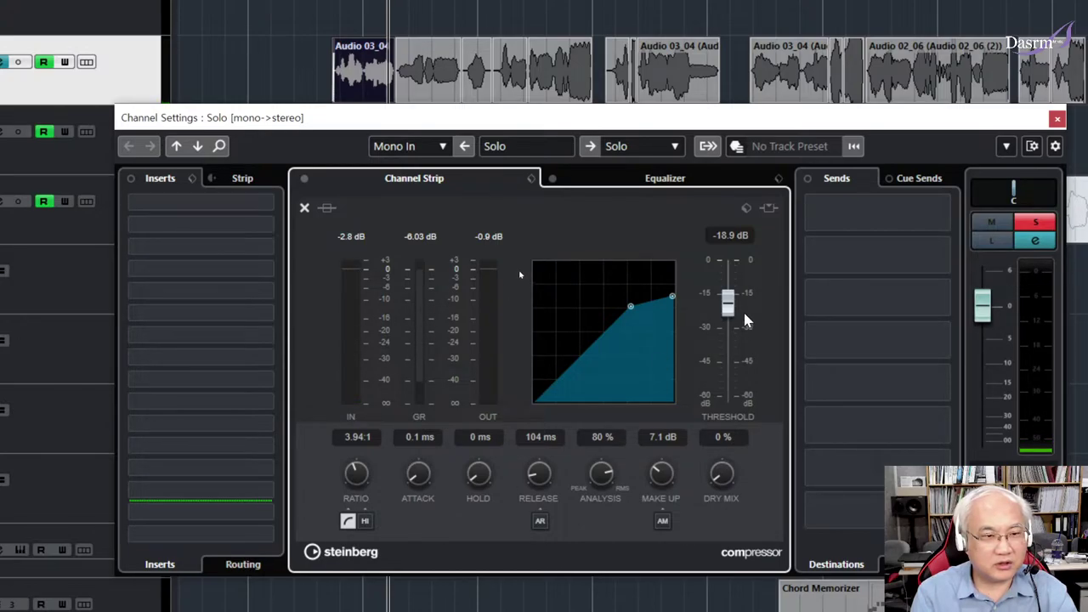
pyautogui.moveTo(729, 304); pyautogui.dragTo(729, 307)
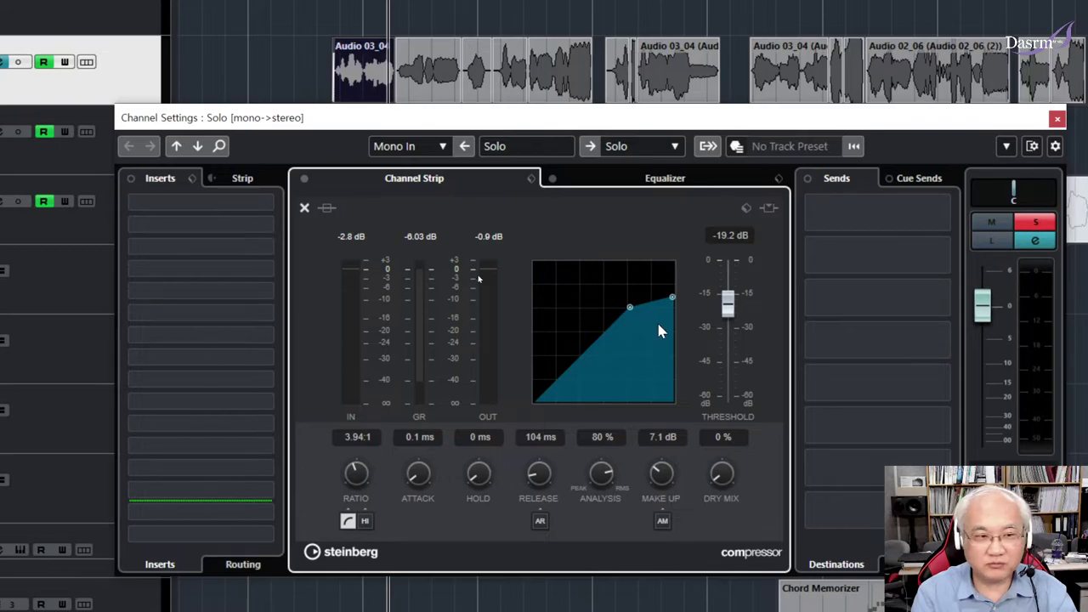
# Try Compressor ratios of 4.40:1 and 3.42:1, and set the ratio to 4.05:1.
pyautogui.moveTo(360, 482)
pyautogui.mouseDown()
pyautogui.moveTo(358, 442)
pyautogui.moveTo(361, 498)
pyautogui.mouseUp()
pyautogui.hotkey('ctrl', 'z')
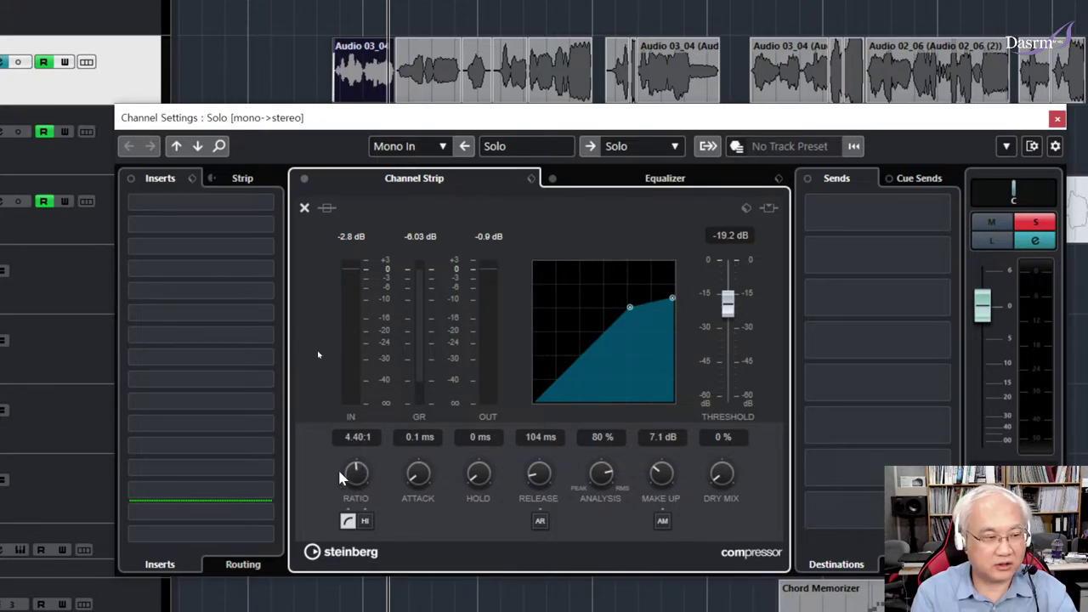
pyautogui.moveTo(358, 471); pyautogui.dragTo(358, 485)
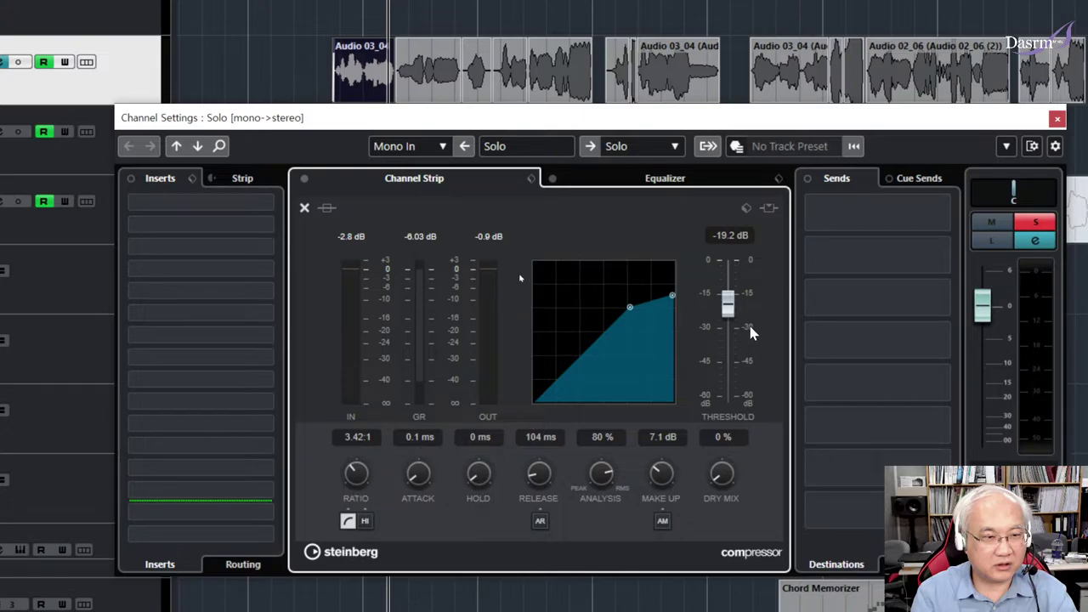
pyautogui.moveTo(732, 312); pyautogui.dragTo(730, 315)
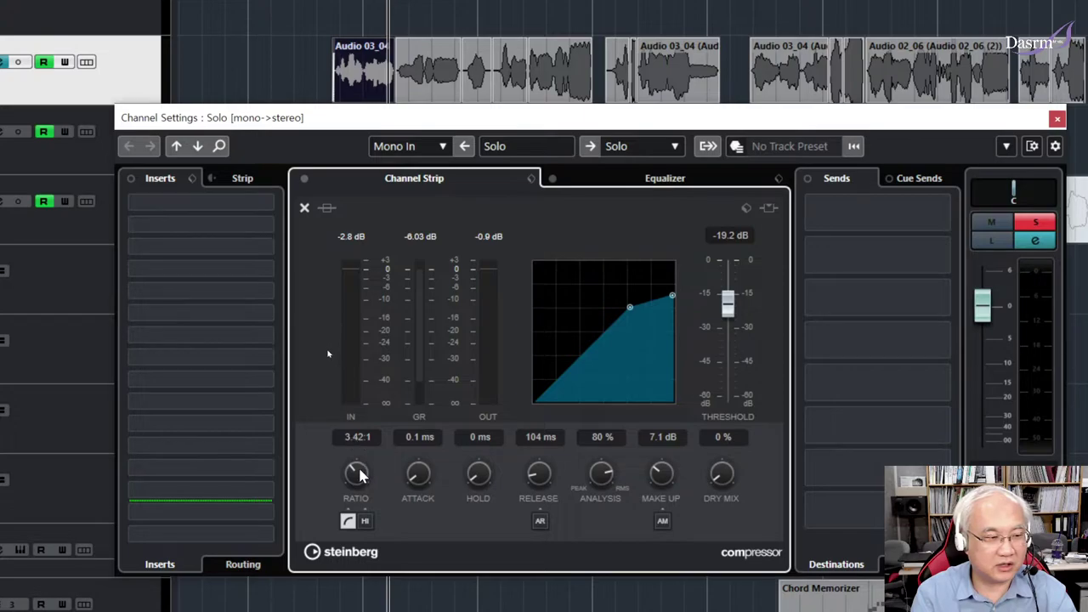
pyautogui.scroll(2, 361, 472)
pyautogui.scroll(2, 362, 469)
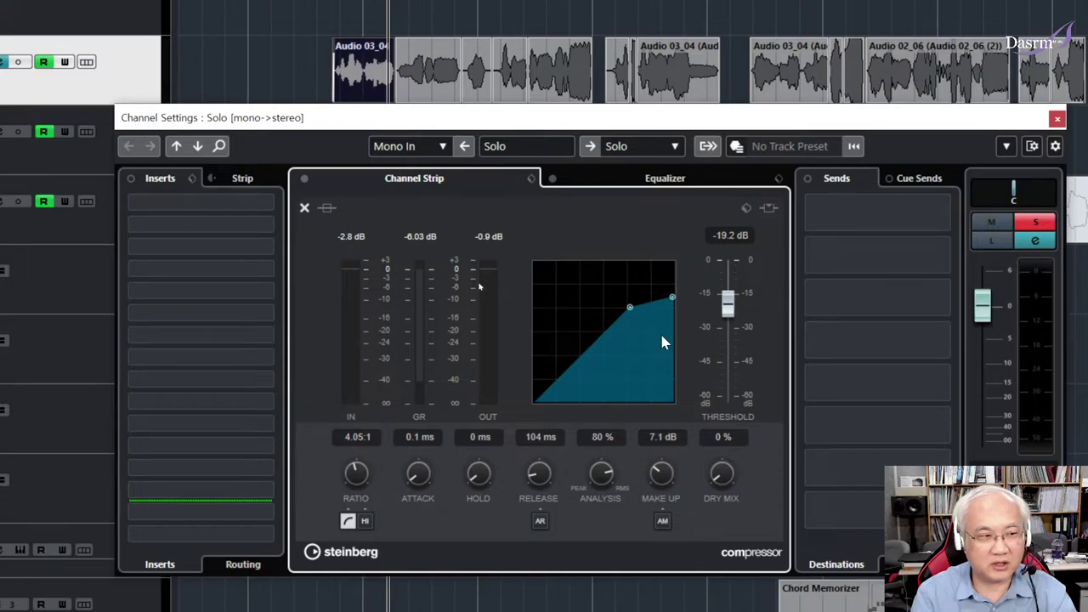
# Play the Solo vocal and lower the Compressor threshold to -26.8 dB during playback.
pyautogui.press('space')
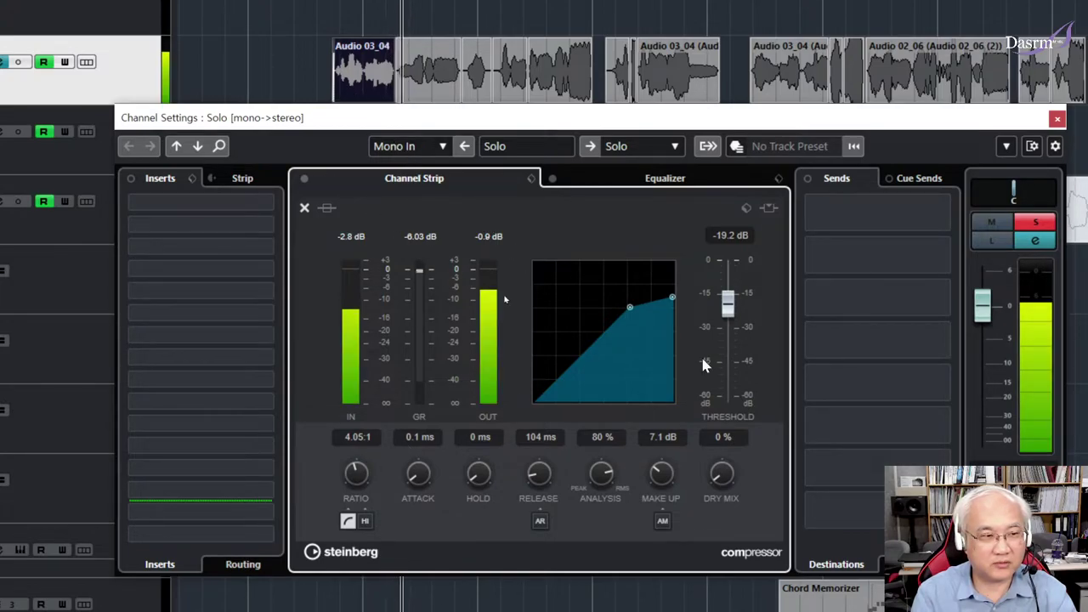
pyautogui.scroll(-5, 730, 319)
pyautogui.moveTo(731, 322)
pyautogui.mouseDown()
pyautogui.moveTo(733, 367)
pyautogui.moveTo(729, 321)
pyautogui.mouseUp()
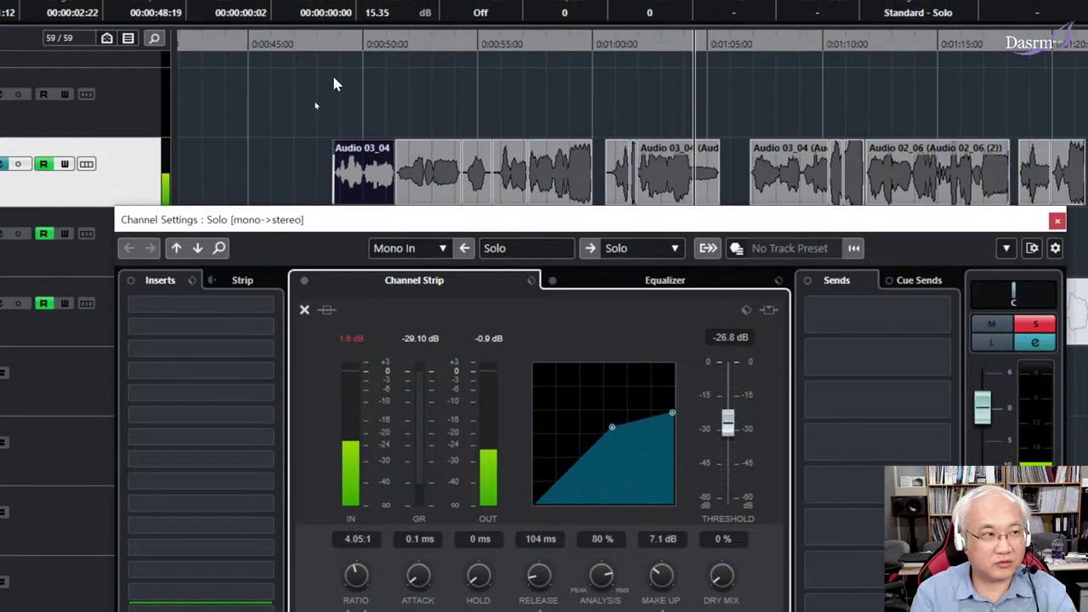
# Set the Compressor make-up gain to 0.0 dB and the threshold to -25.3 dB, auditioning the Solo vocal from its start.
pyautogui.moveTo(380, 225)
pyautogui.mouseDown()
pyautogui.moveTo(378, 202)
pyautogui.moveTo(379, 234)
pyautogui.mouseUp()
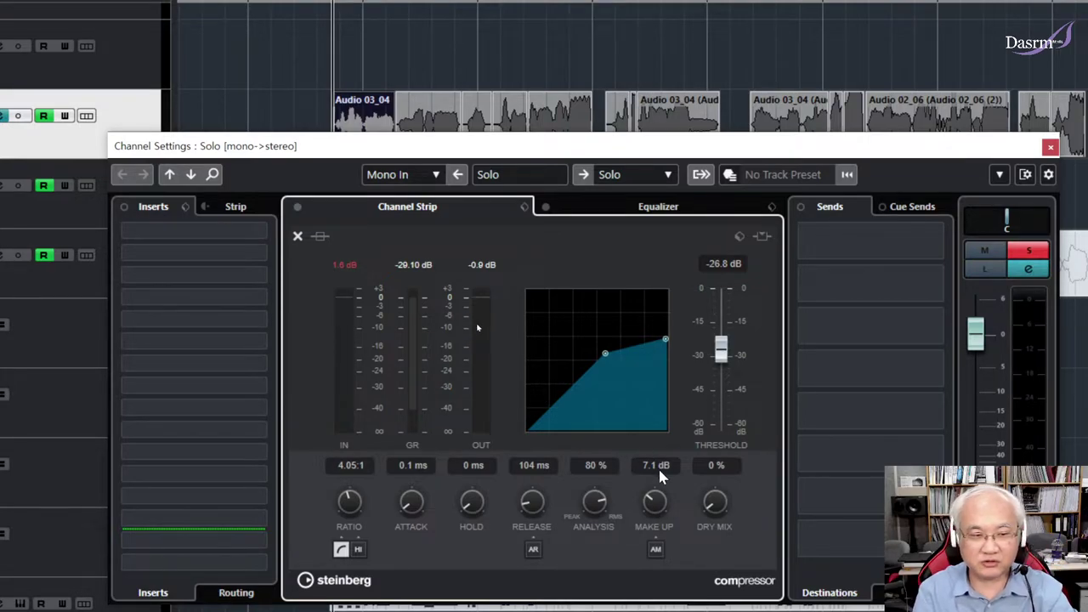
pyautogui.moveTo(651, 503); pyautogui.dragTo(651, 539)
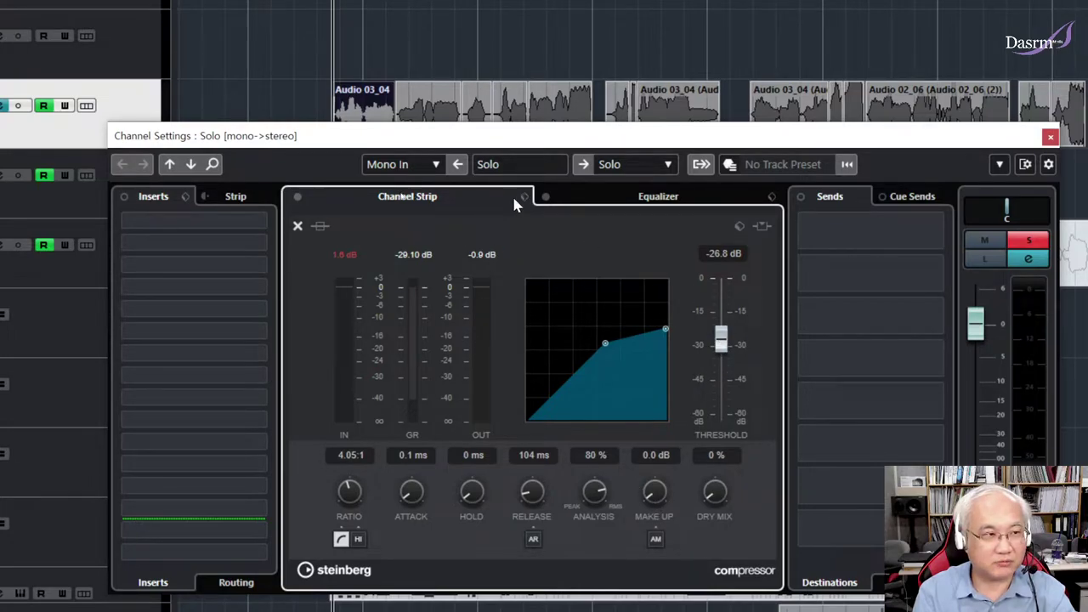
pyautogui.press('space')
pyautogui.moveTo(717, 343); pyautogui.dragTo(719, 338)
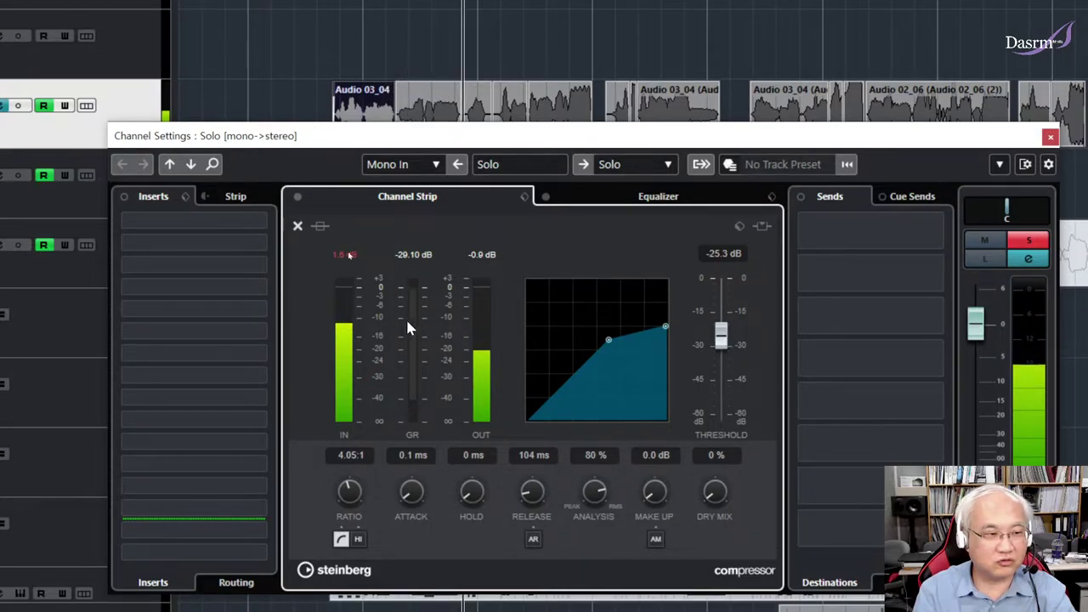
pyautogui.click(340, 253)
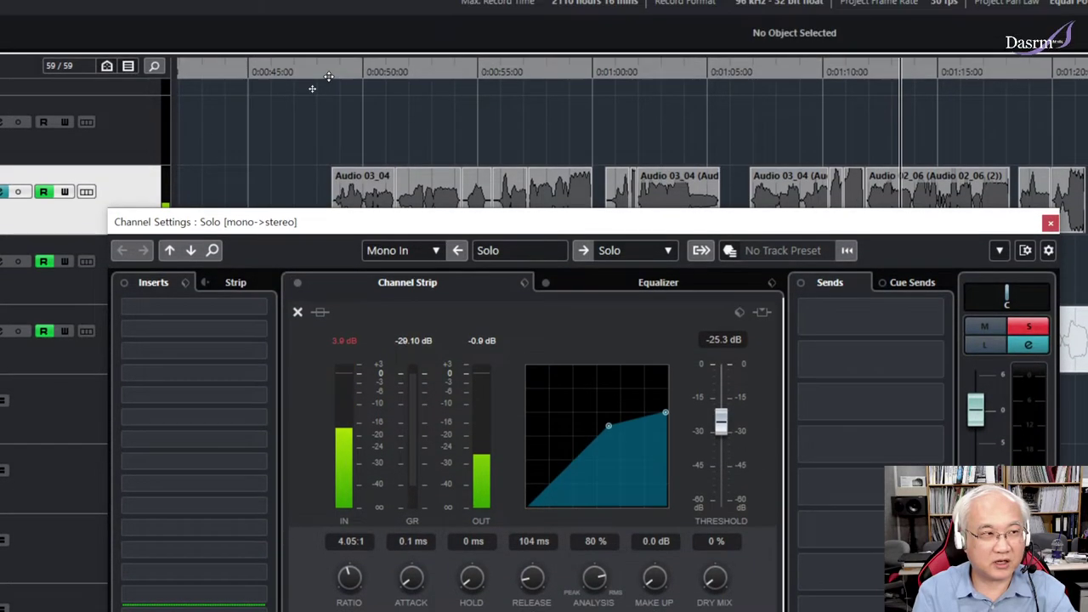
pyautogui.press('space')
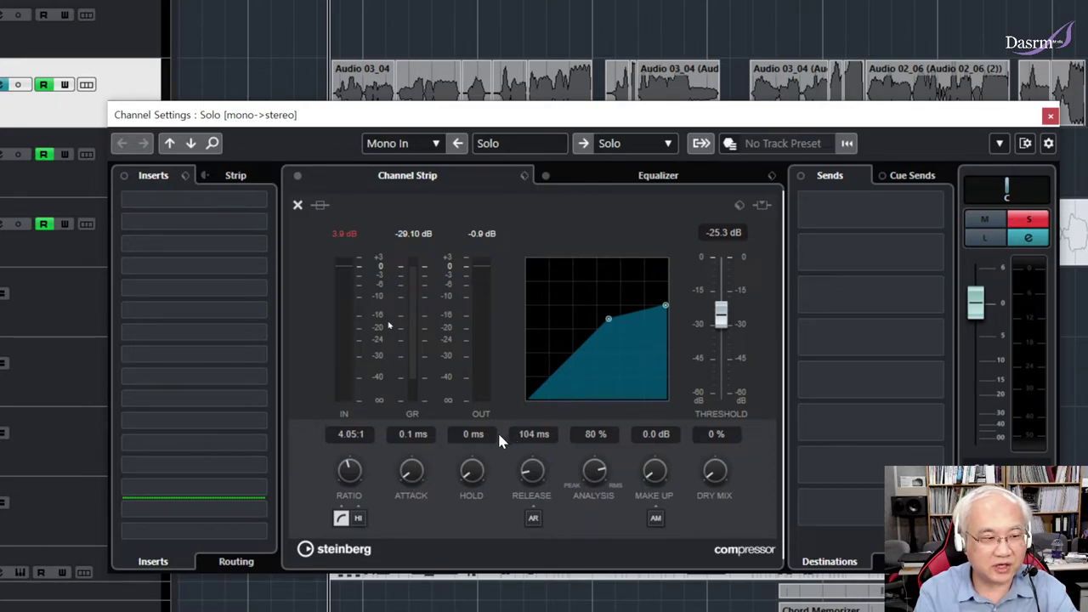
# Try Compressor attack times of 29.1 ms, 34.6 ms and 12.6 ms, auditioning the Solo vocal in between.
pyautogui.click(410, 480)
pyautogui.moveTo(411, 485); pyautogui.dragTo(415, 437)
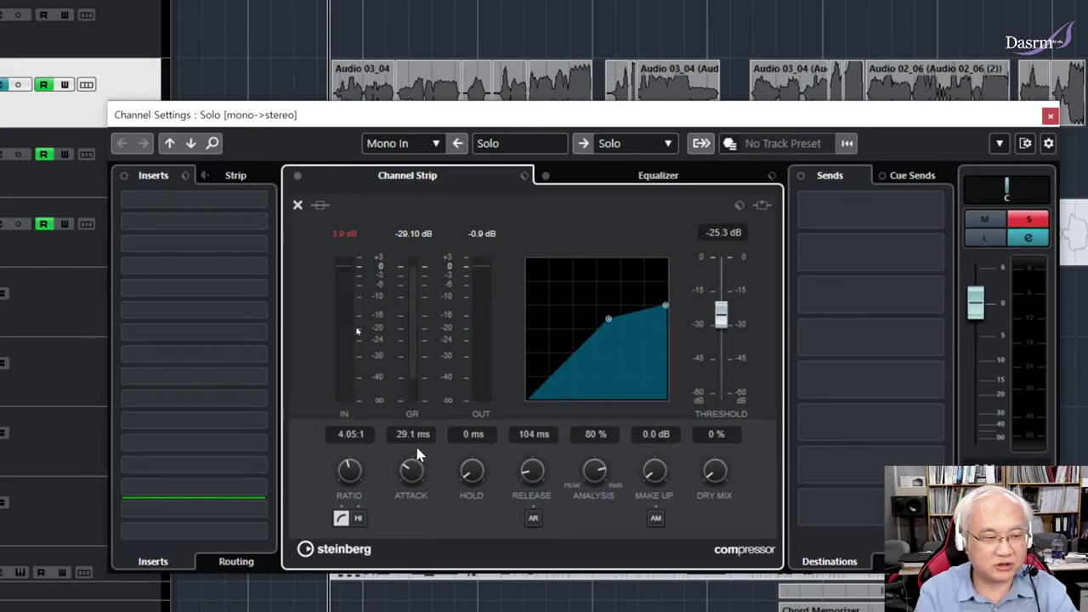
pyautogui.press('space')
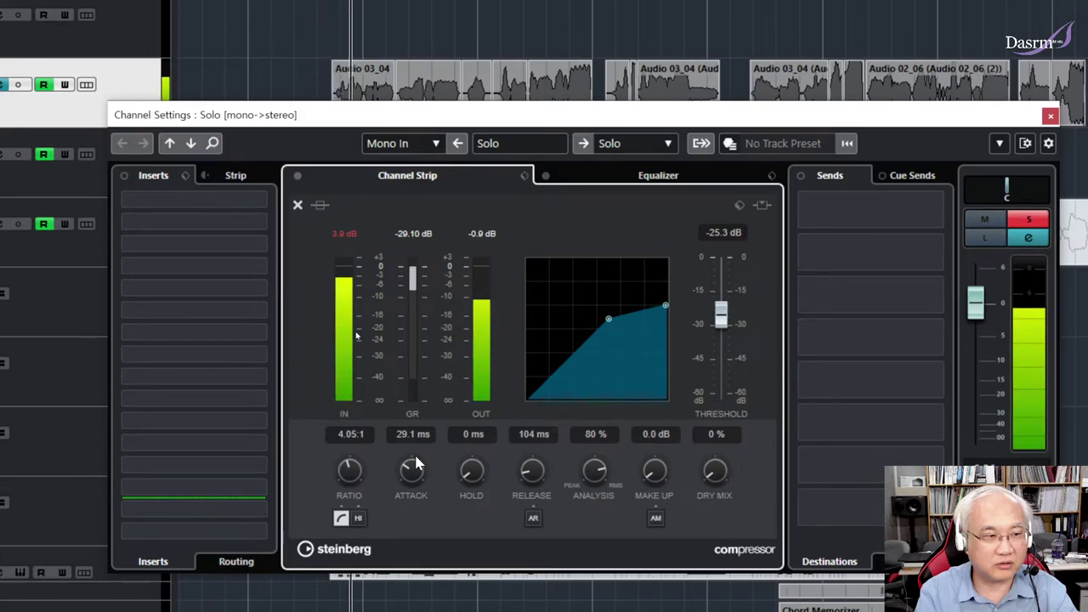
pyautogui.scroll(3, 415, 468)
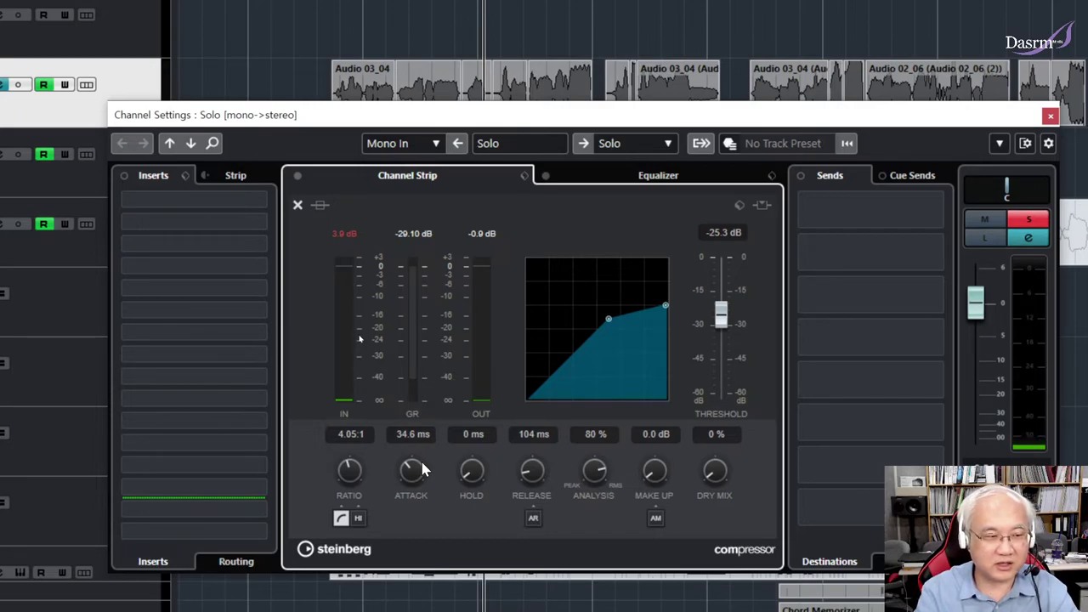
pyautogui.moveTo(410, 471)
pyautogui.mouseDown()
pyautogui.moveTo(409, 493)
pyautogui.moveTo(410, 472)
pyautogui.mouseUp()
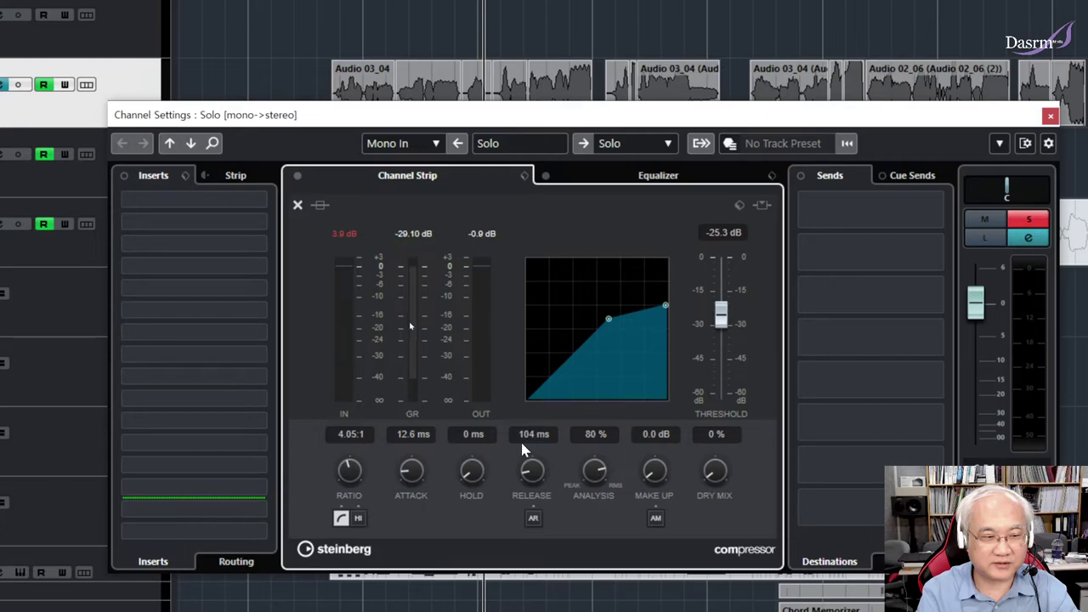
# Set the Compressor release to 124 ms and the attack to 3.6 ms, and return the playhead to the start of the vocal.
pyautogui.scroll(4, 531, 470)
pyautogui.scroll(1, 534, 471)
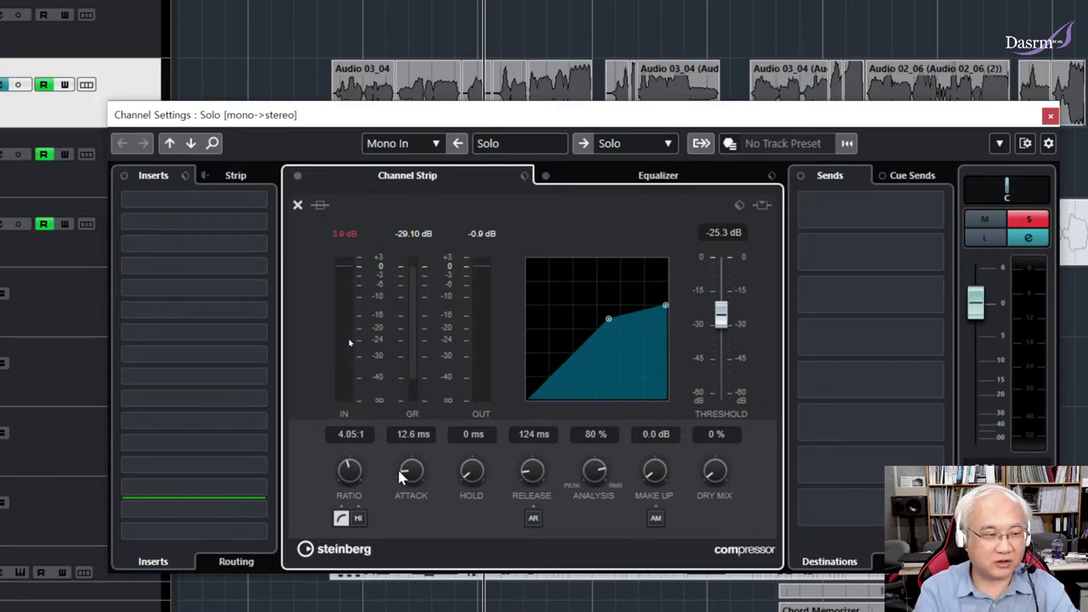
pyautogui.moveTo(405, 474); pyautogui.dragTo(406, 483)
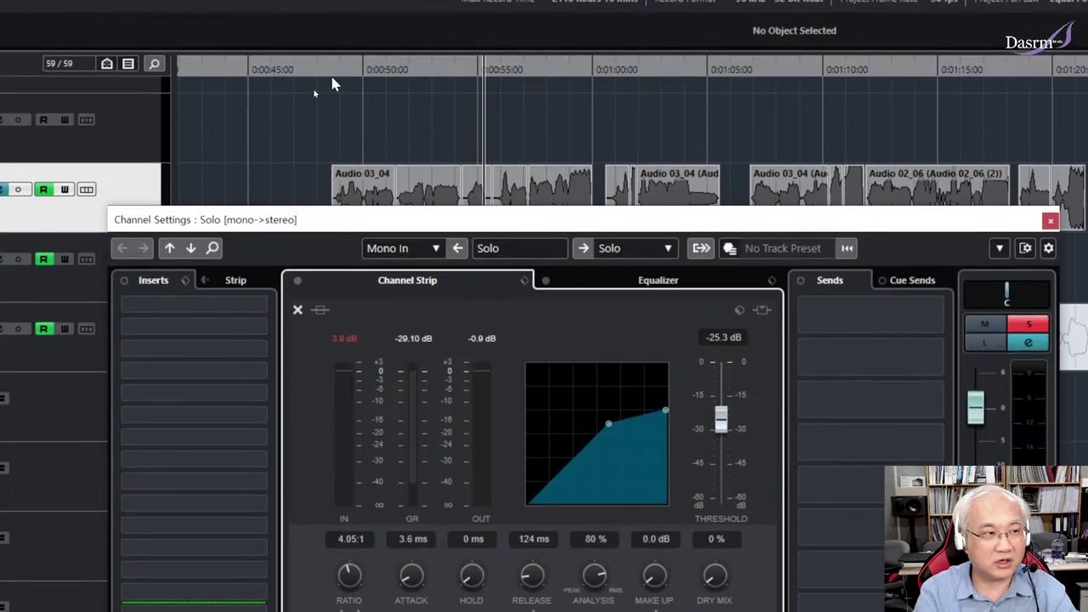
pyautogui.click(329, 75)
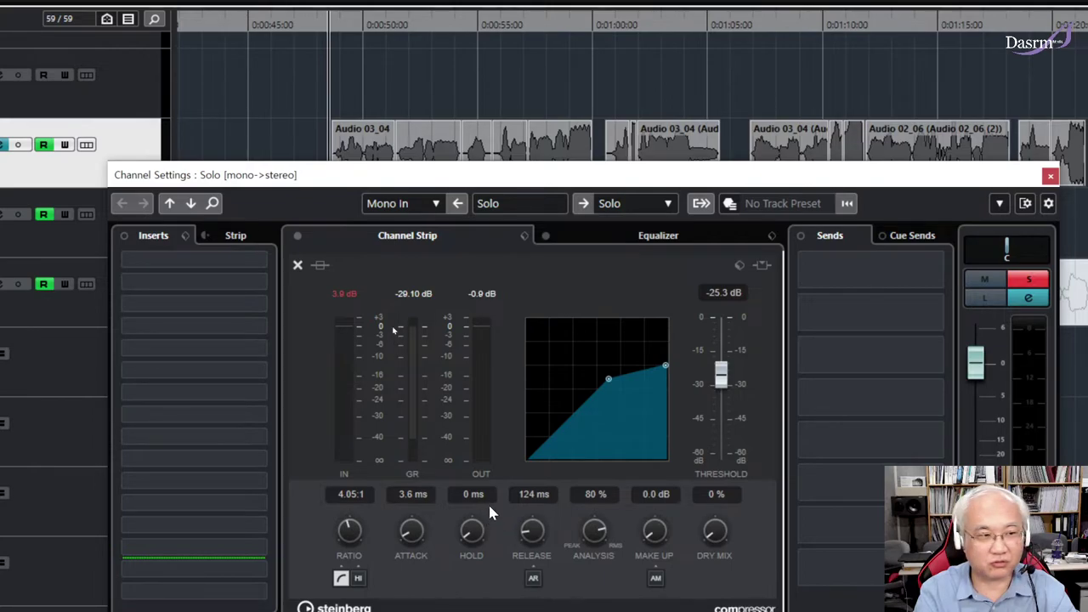
# Set the Compressor threshold to -24.9 dB and raise the make-up gain to 9.4 dB while playing the Solo vocal.
pyautogui.press('space')
pyautogui.moveTo(720, 382); pyautogui.dragTo(724, 380)
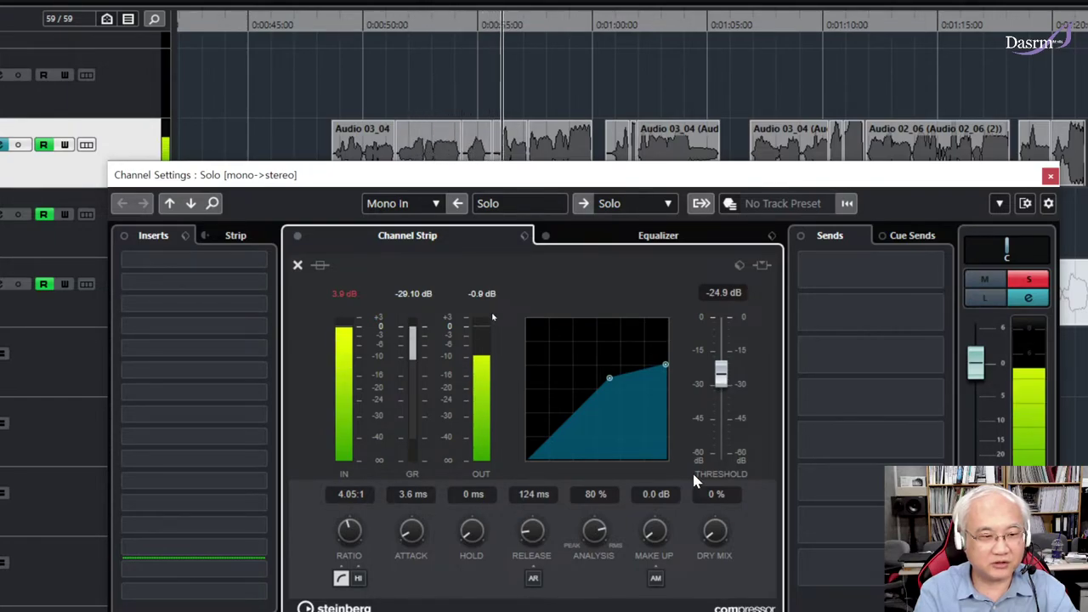
pyautogui.scroll(3, 653, 531)
pyautogui.moveTo(654, 531); pyautogui.dragTo(662, 500)
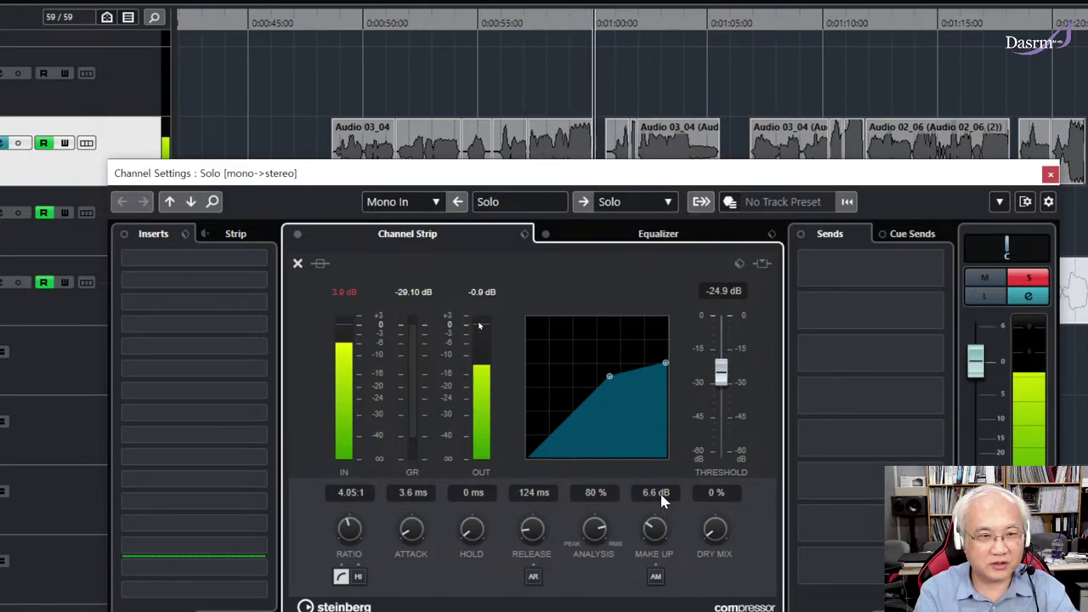
pyautogui.scroll(2, 662, 500)
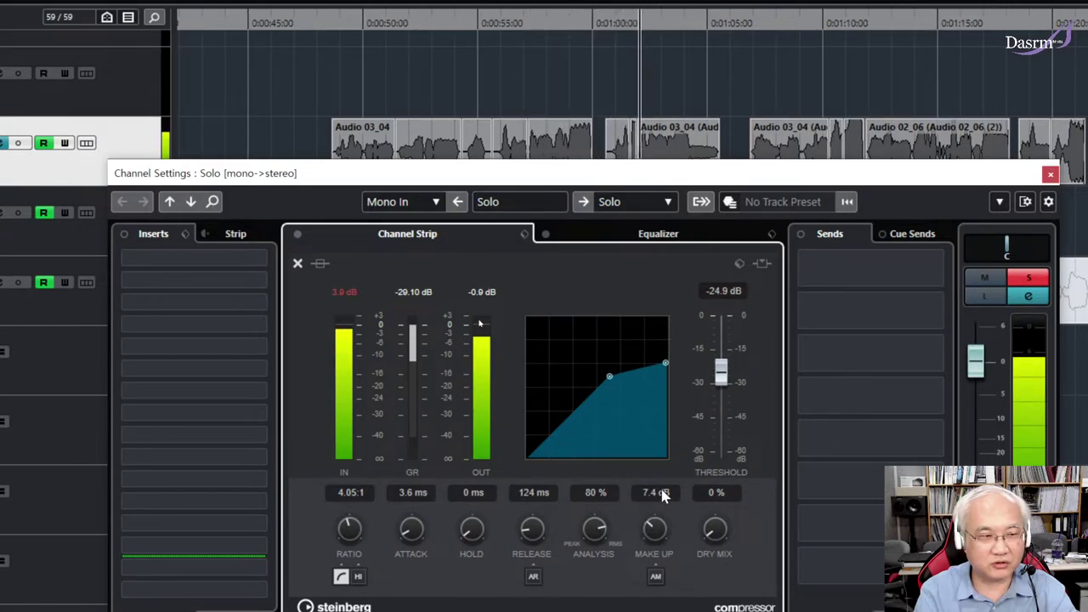
pyautogui.scroll(1, 664, 498)
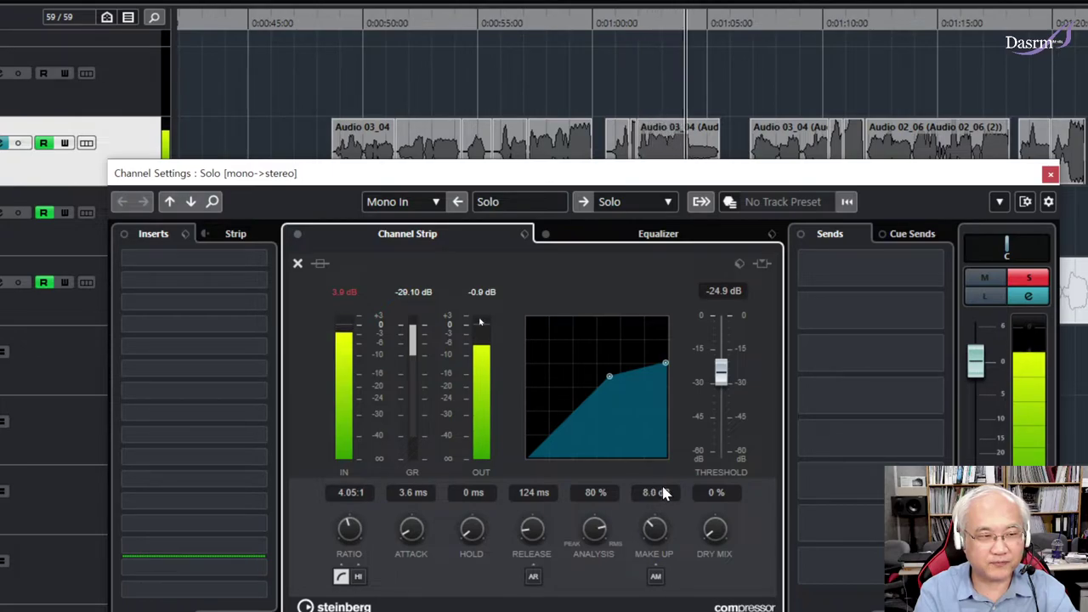
pyautogui.scroll(1, 651, 531)
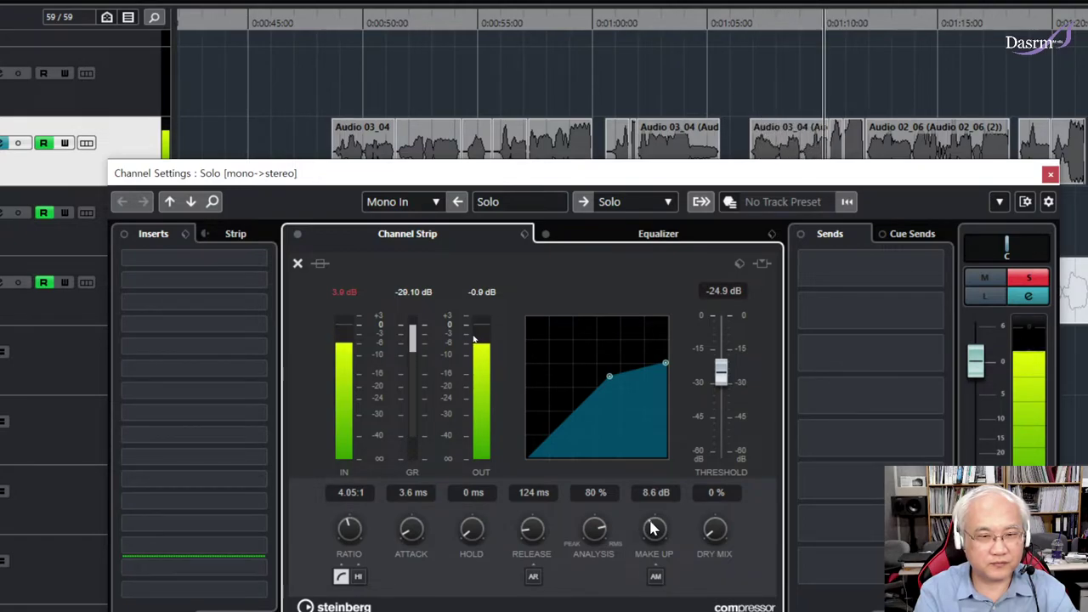
pyautogui.scroll(1, 653, 528)
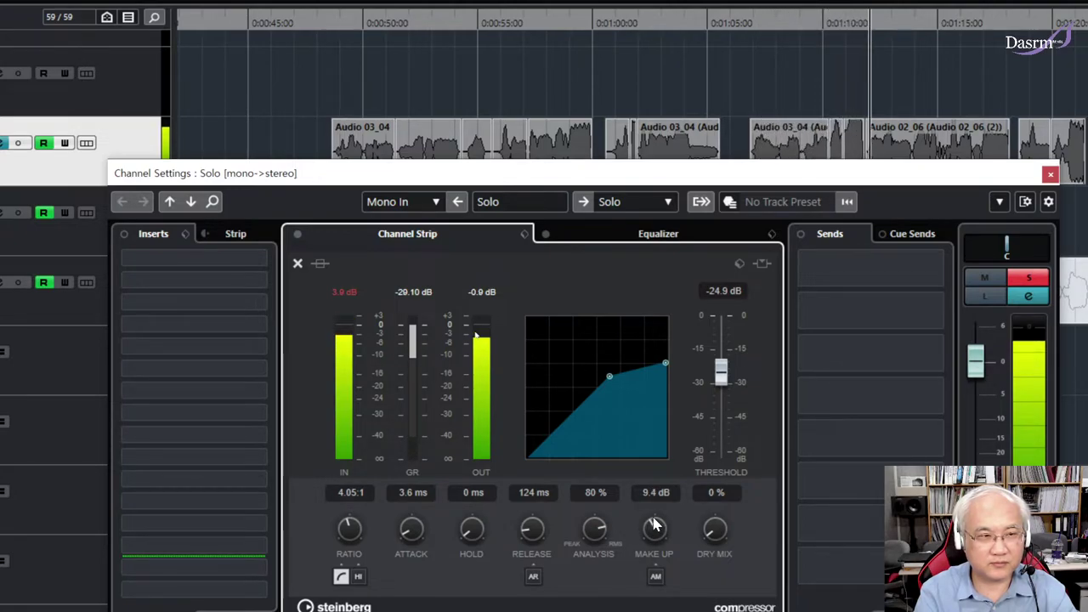
pyautogui.press('space')
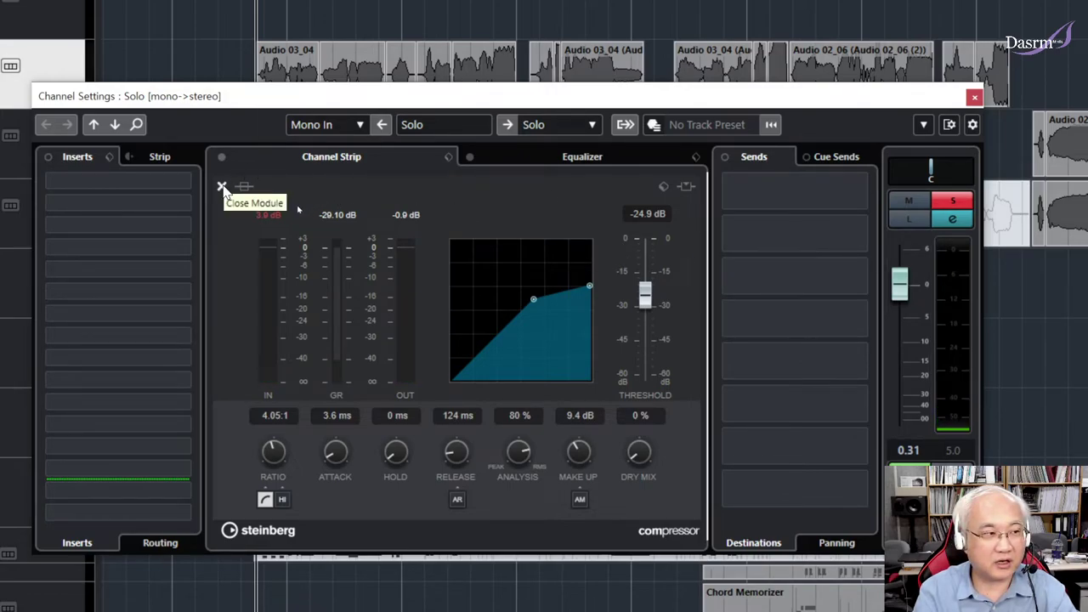
# Close the Compressor module and compare the Solo vocal with the strip's Compressor bypassed and active, replaying from around 0:00:57.
pyautogui.click(222, 186)
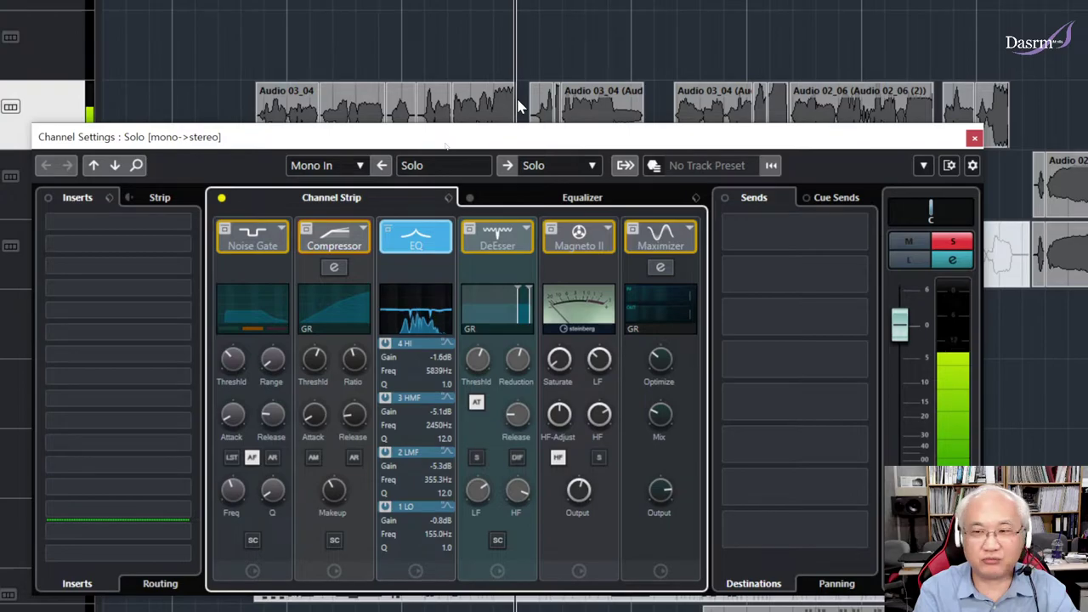
pyautogui.press('space')
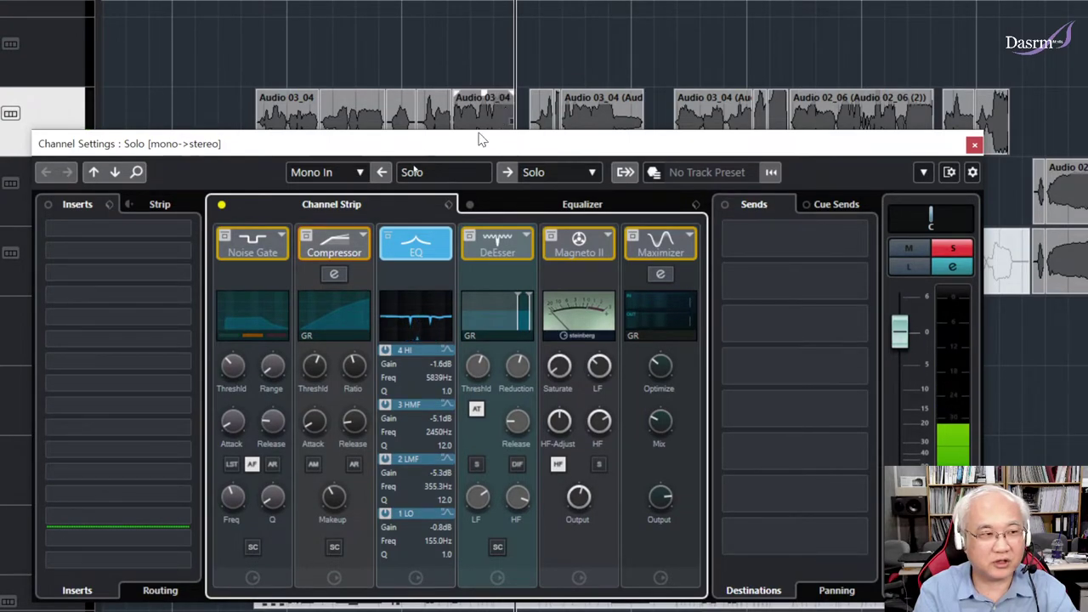
pyautogui.click(334, 245)
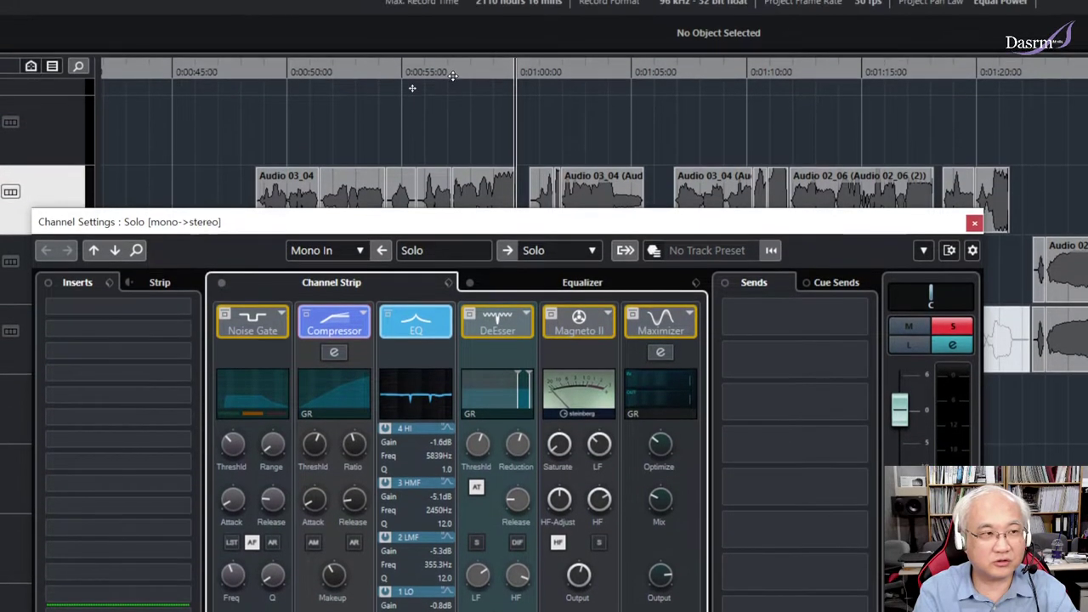
pyautogui.click(453, 75)
pyautogui.press('space')
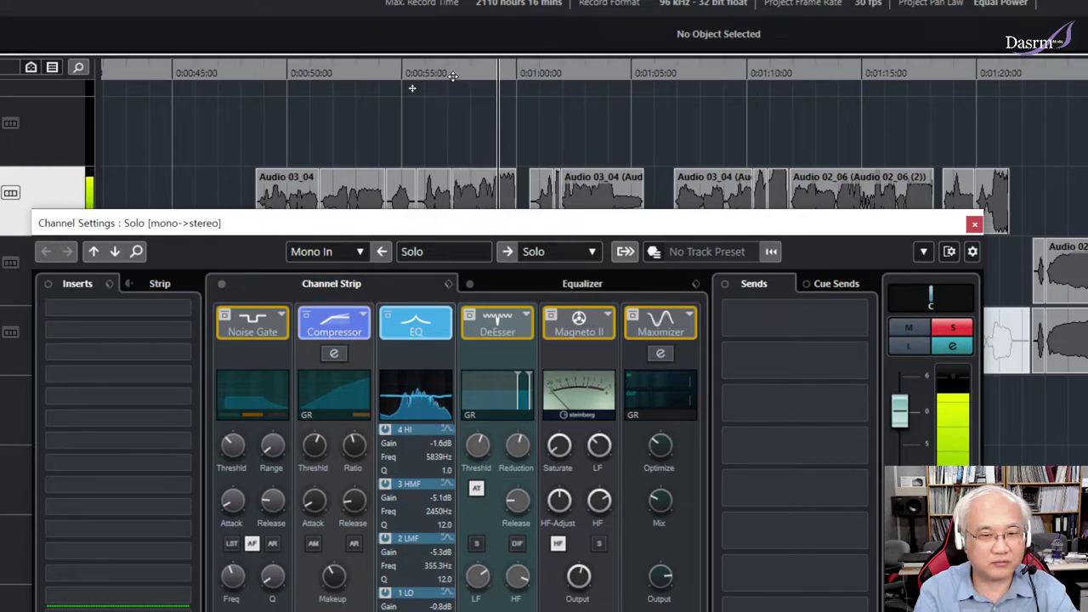
pyautogui.press('space')
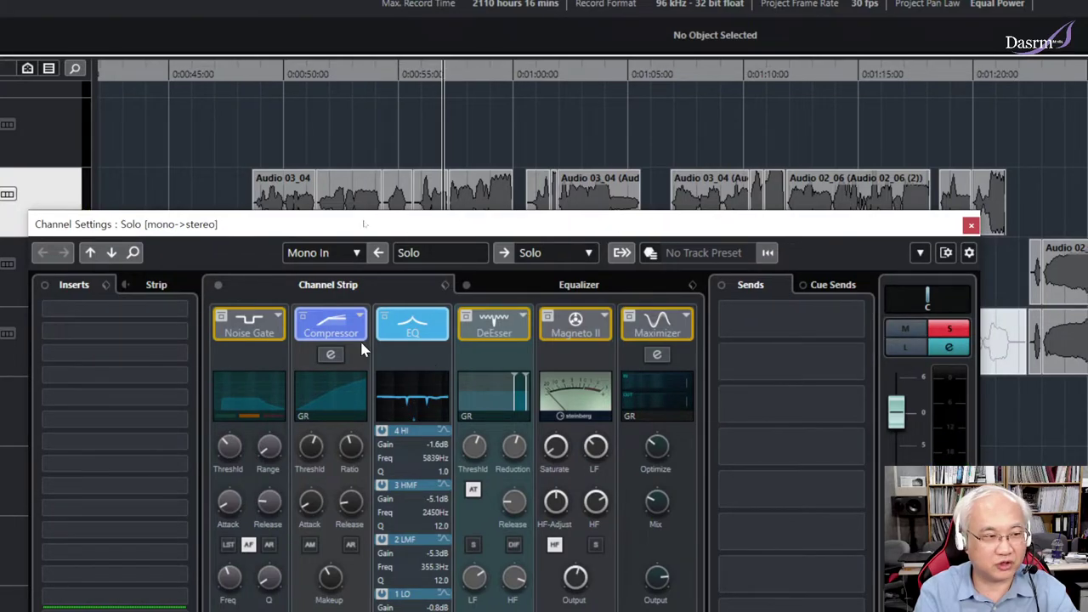
# Review the channel strip Compressor's detailed settings, close the module and bypass the Compressor.
pyautogui.click(331, 354)
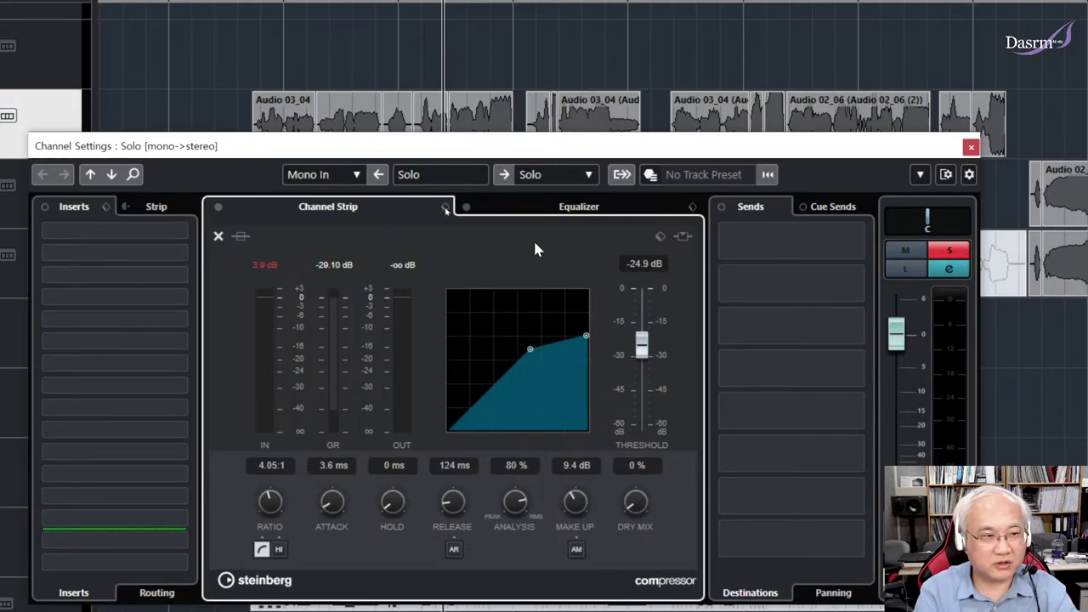
pyautogui.click(219, 237)
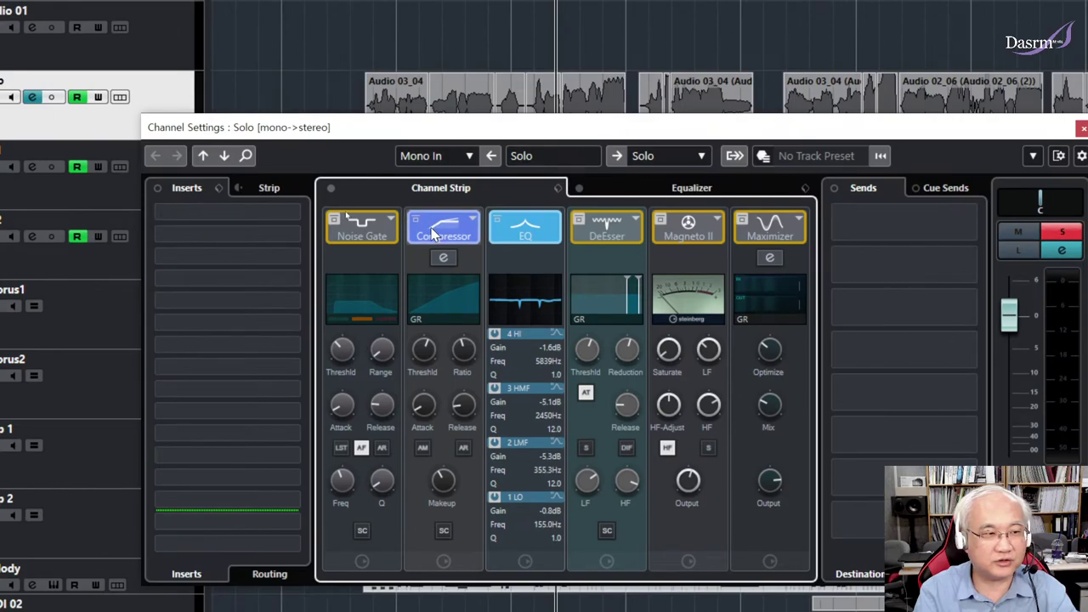
pyautogui.click(434, 236)
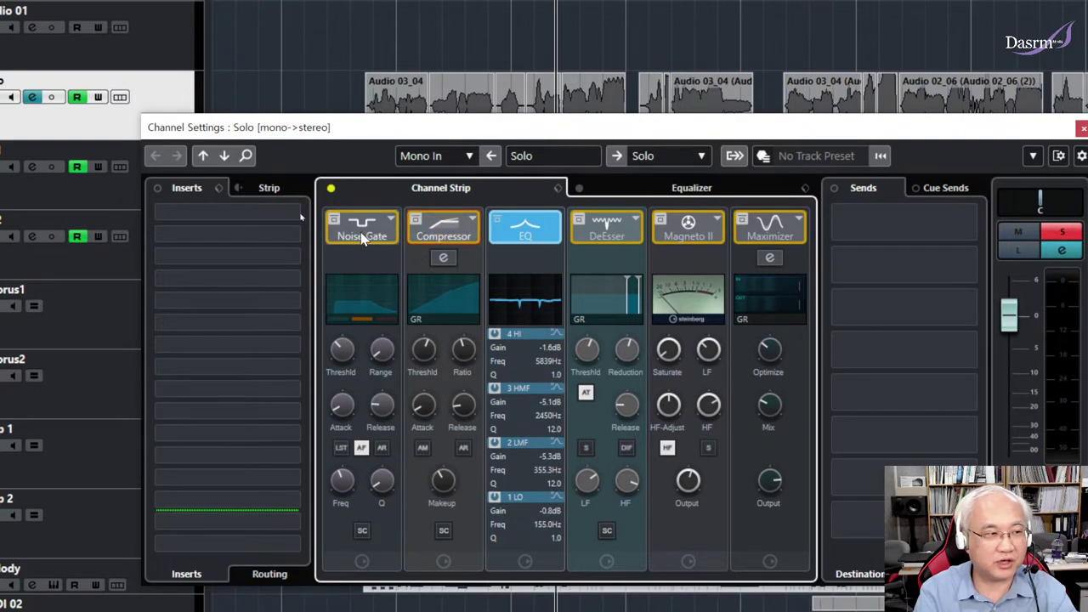
# Load the Compressor plug-in from the Dynamics category into the Solo channel's first insert slot.
pyautogui.click(292, 212)
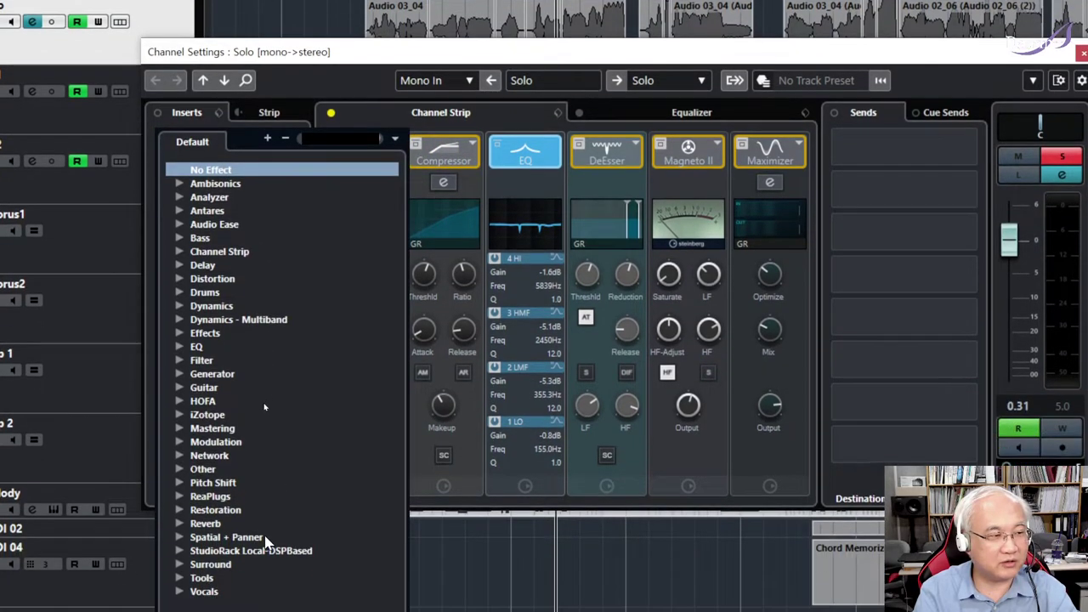
pyautogui.click(184, 303)
pyautogui.scroll(-5, 255, 314)
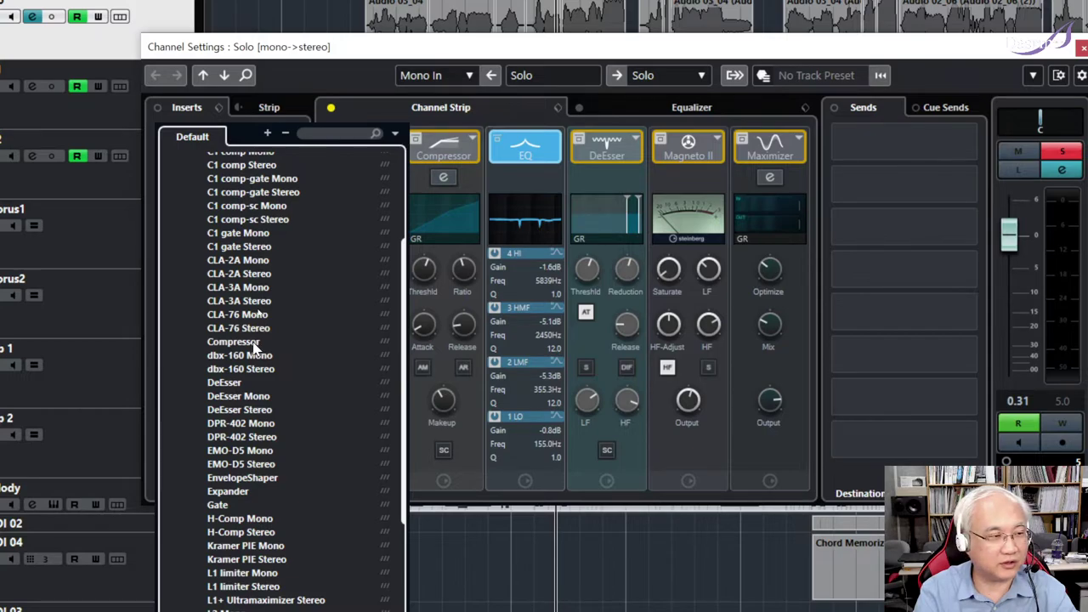
pyautogui.click(234, 342)
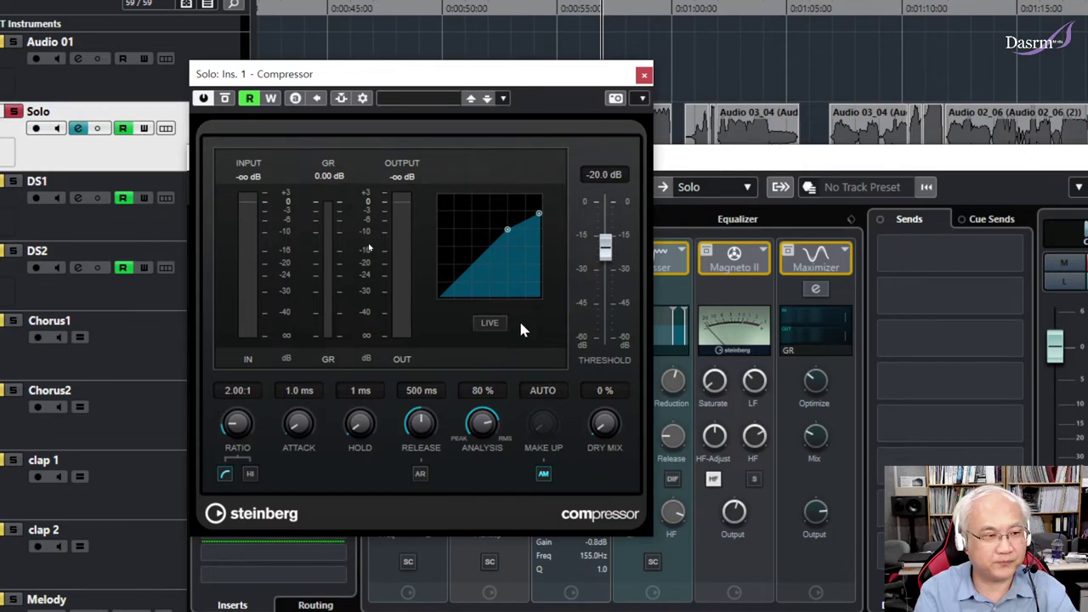
# During playback, set the insert Compressor to -27.4 dB threshold, 3.22:1 ratio and 6.8 dB manual make-up gain, and close its window.
pyautogui.press('space')
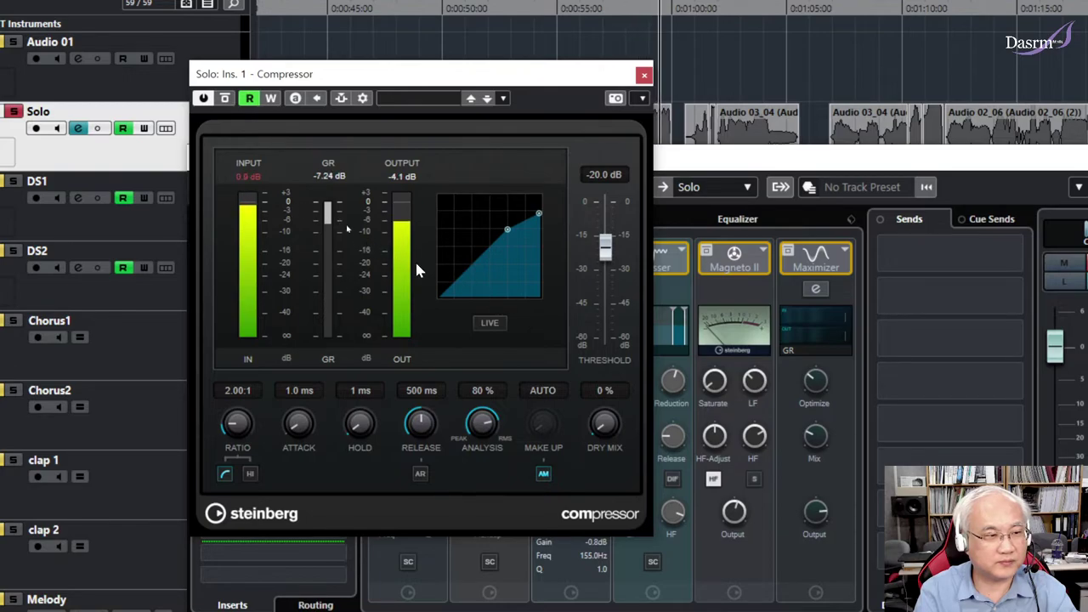
pyautogui.moveTo(599, 247)
pyautogui.mouseDown()
pyautogui.moveTo(602, 272)
pyautogui.moveTo(602, 263)
pyautogui.mouseUp()
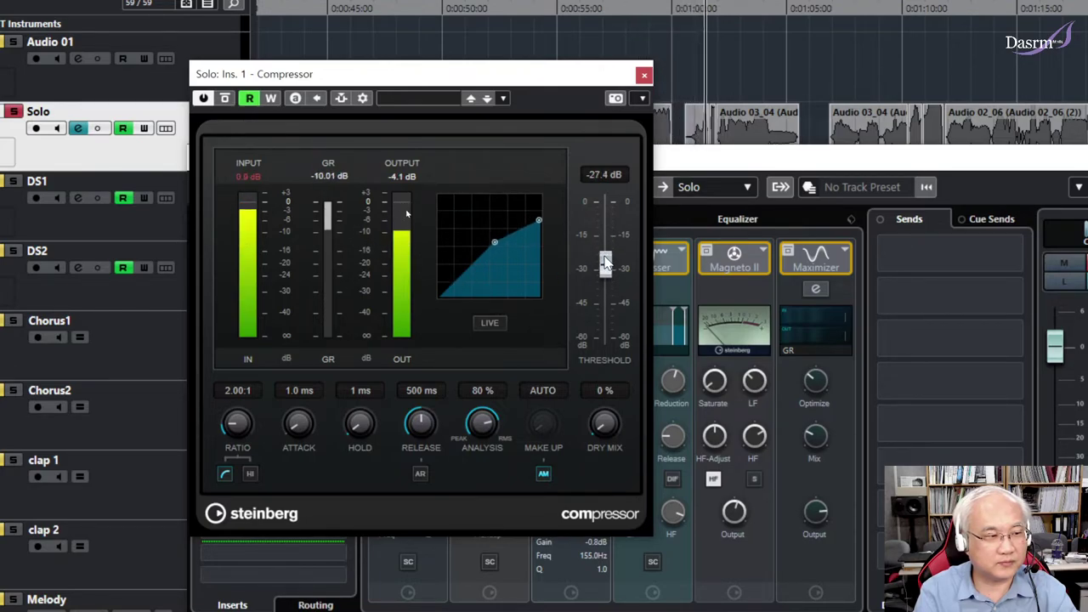
pyautogui.moveTo(236, 422); pyautogui.dragTo(242, 408)
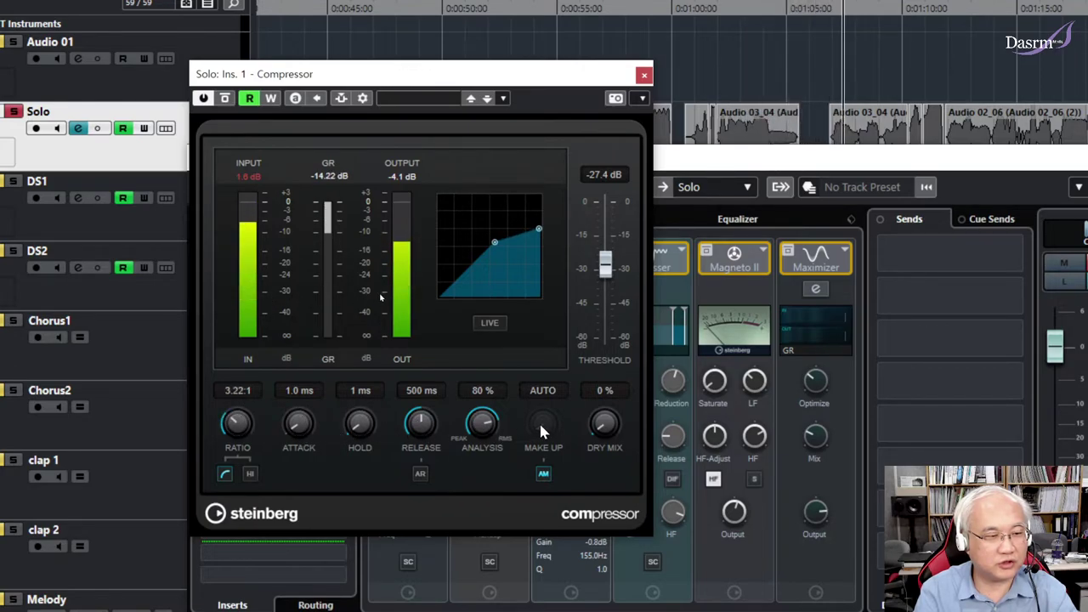
pyautogui.click(544, 475)
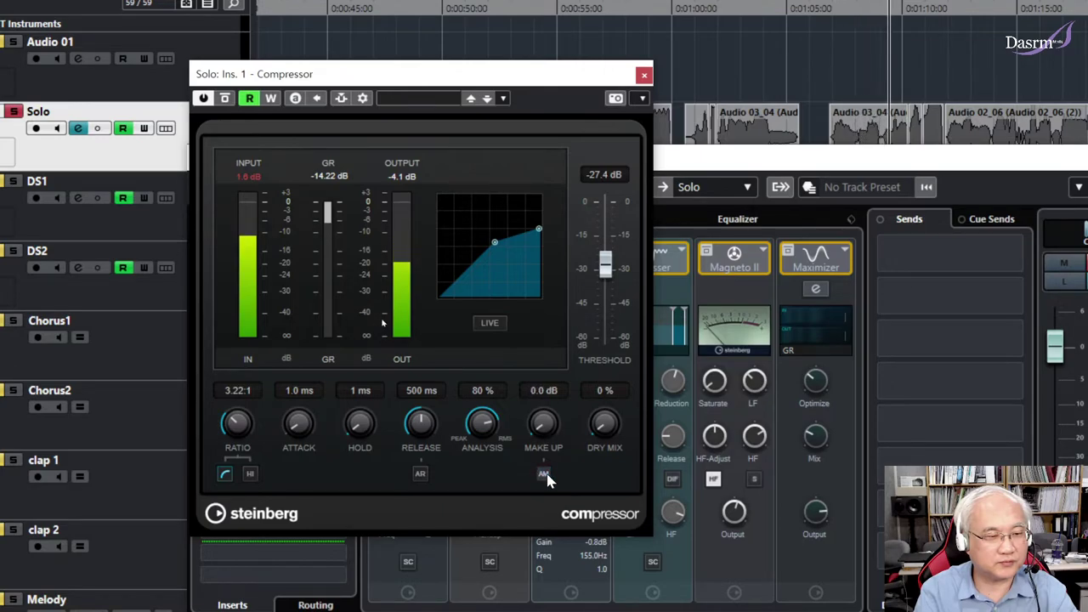
pyautogui.moveTo(543, 423); pyautogui.dragTo(541, 380)
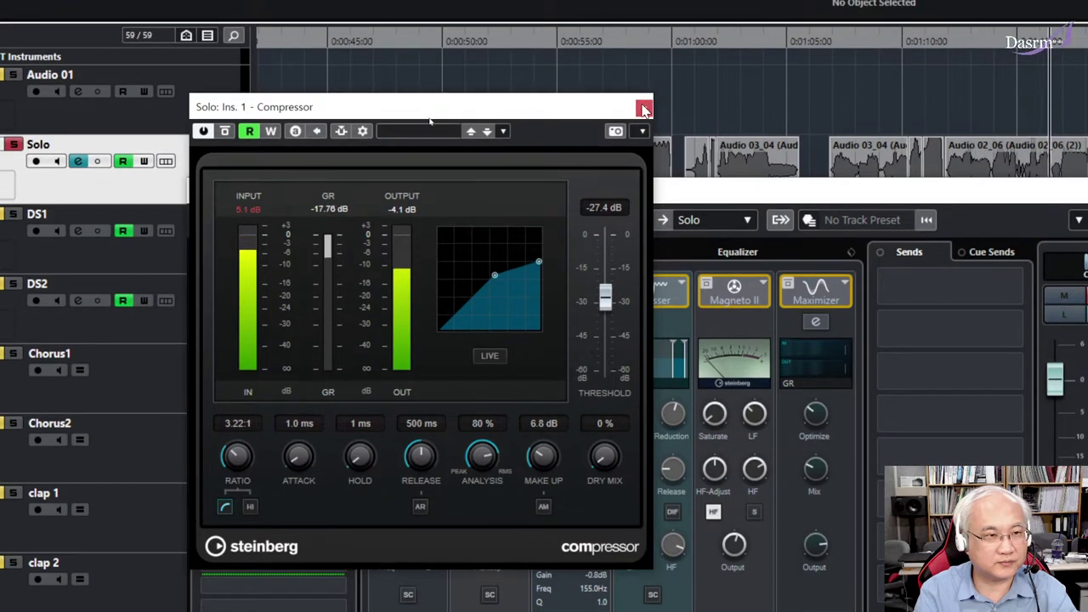
pyautogui.click(644, 86)
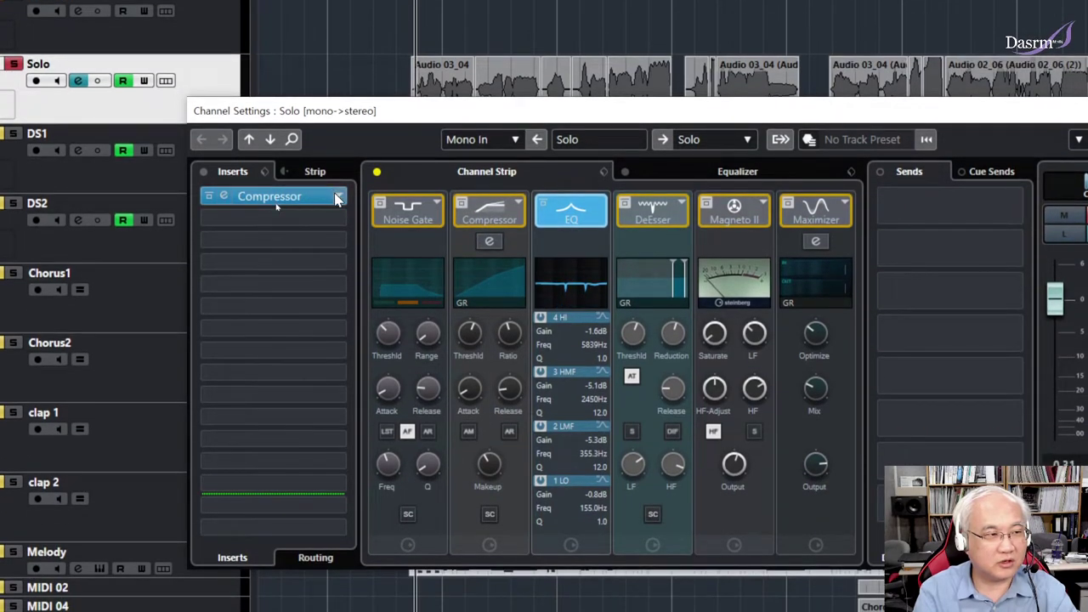
# Replace the insert Compressor with VSTDynamics, discarding the Compressor changes, and enable the Gate section.
pyautogui.click(338, 201)
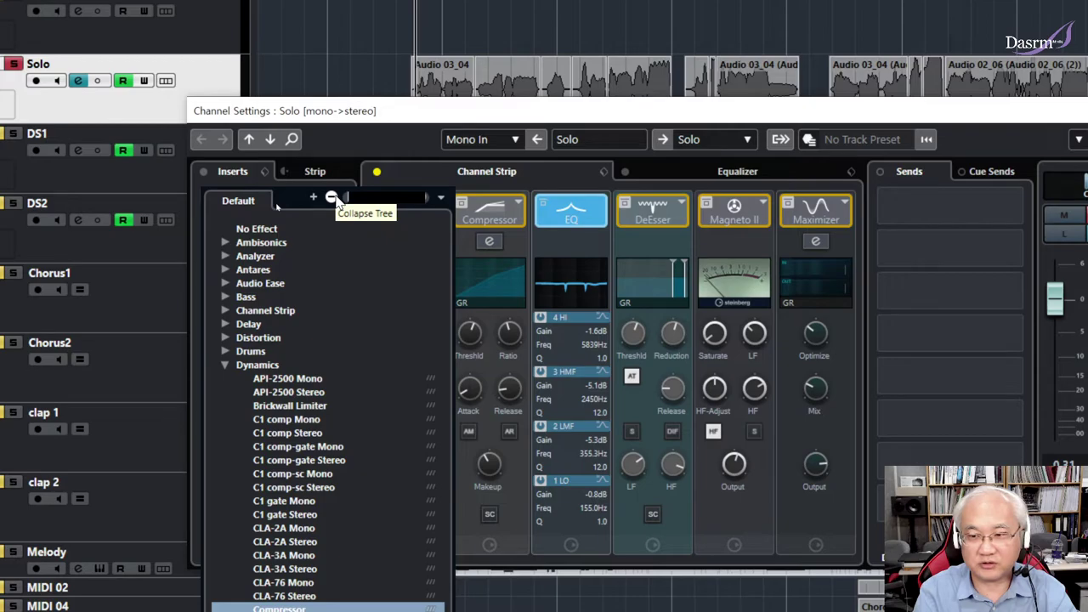
pyautogui.scroll(-8, 306, 374)
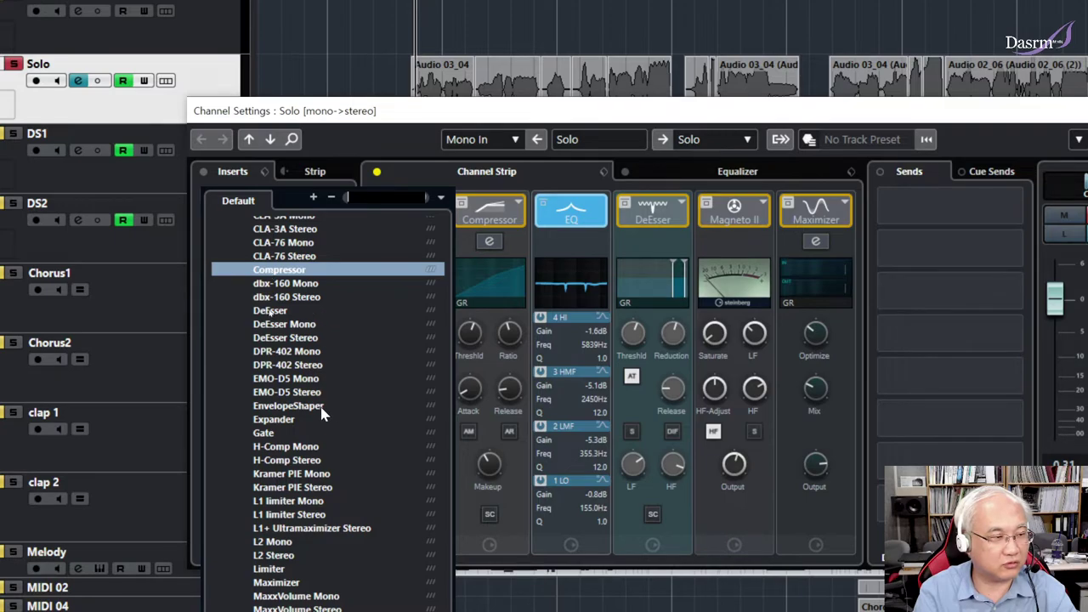
pyautogui.scroll(-14, 321, 412)
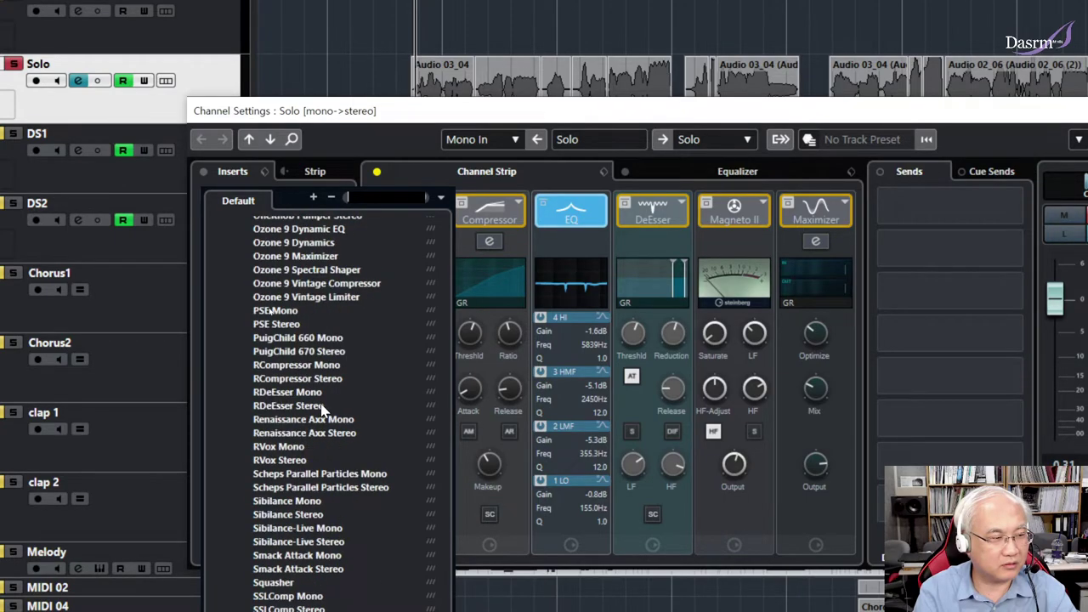
pyautogui.scroll(-1, 322, 411)
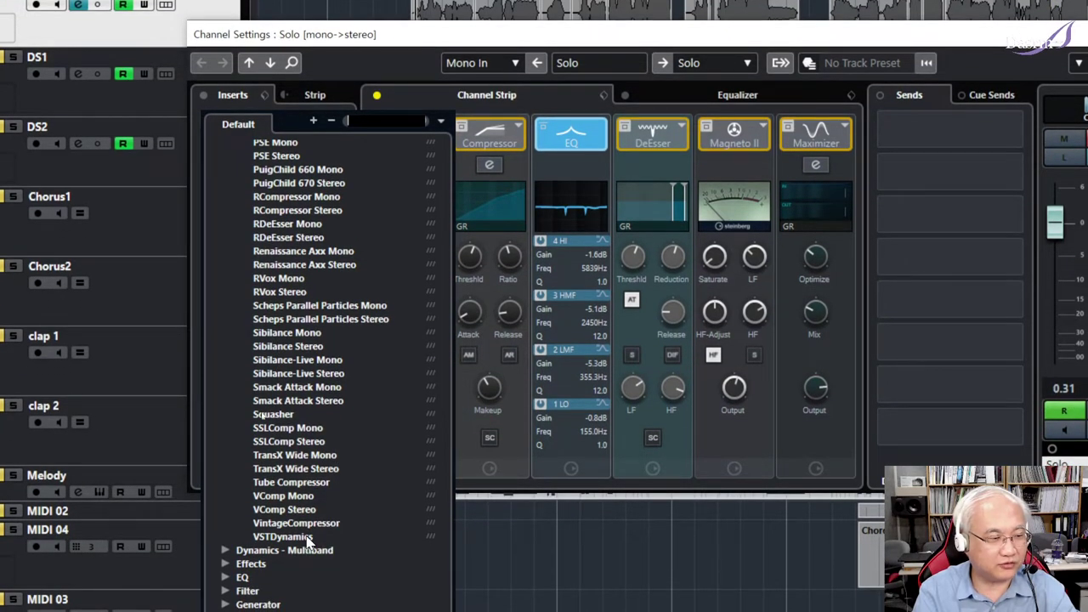
pyautogui.click(306, 539)
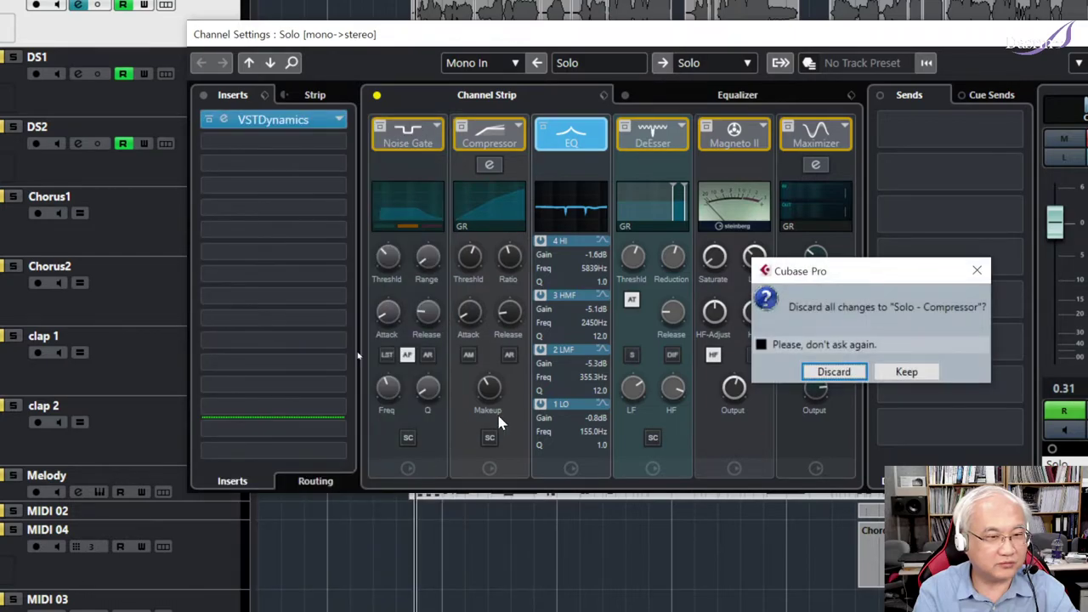
pyautogui.click(846, 373)
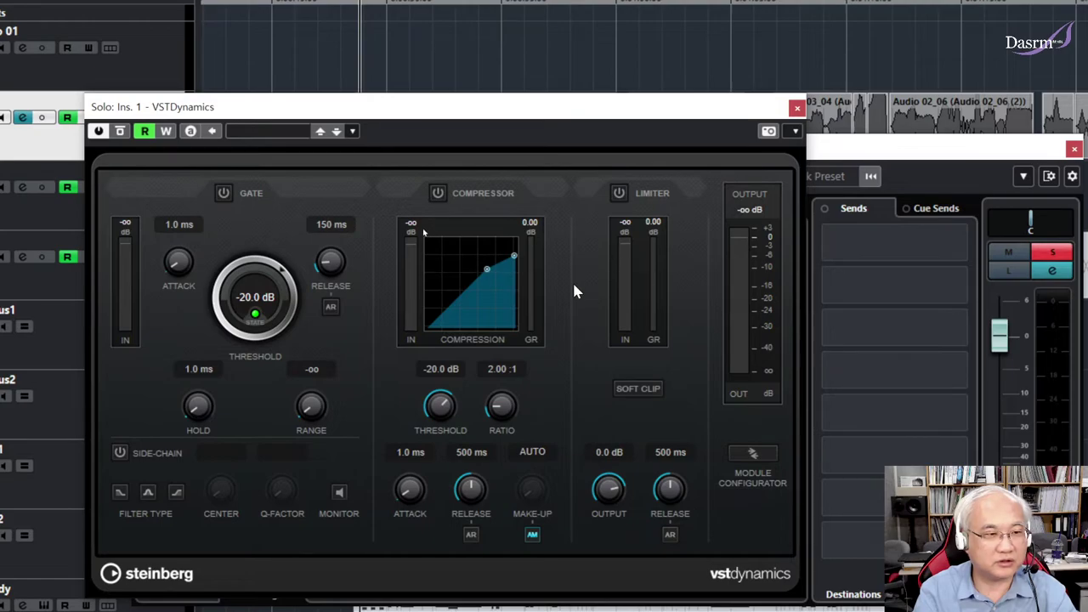
pyautogui.click(224, 194)
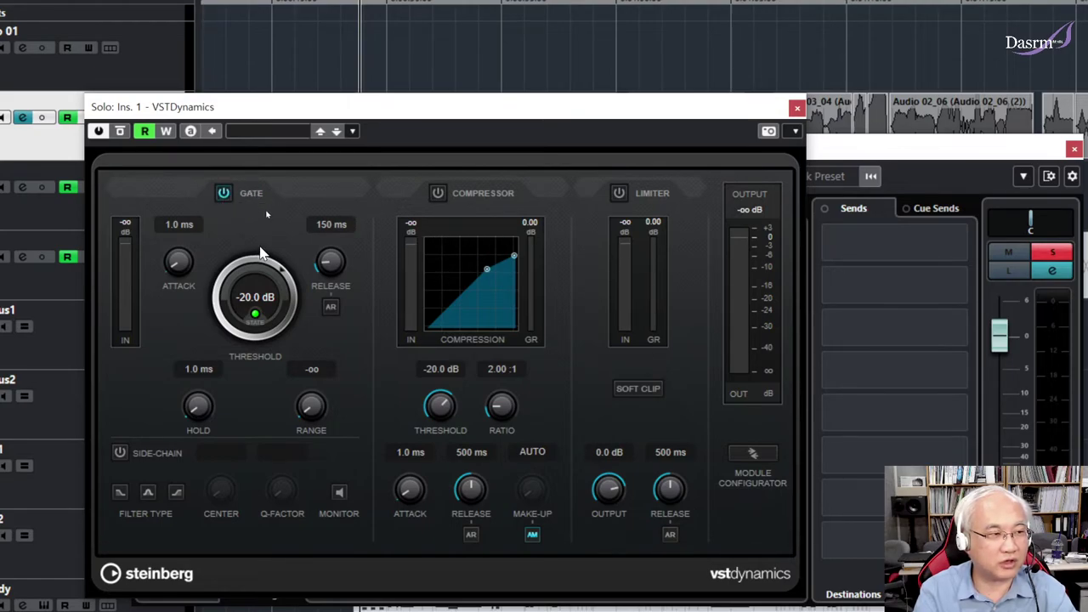